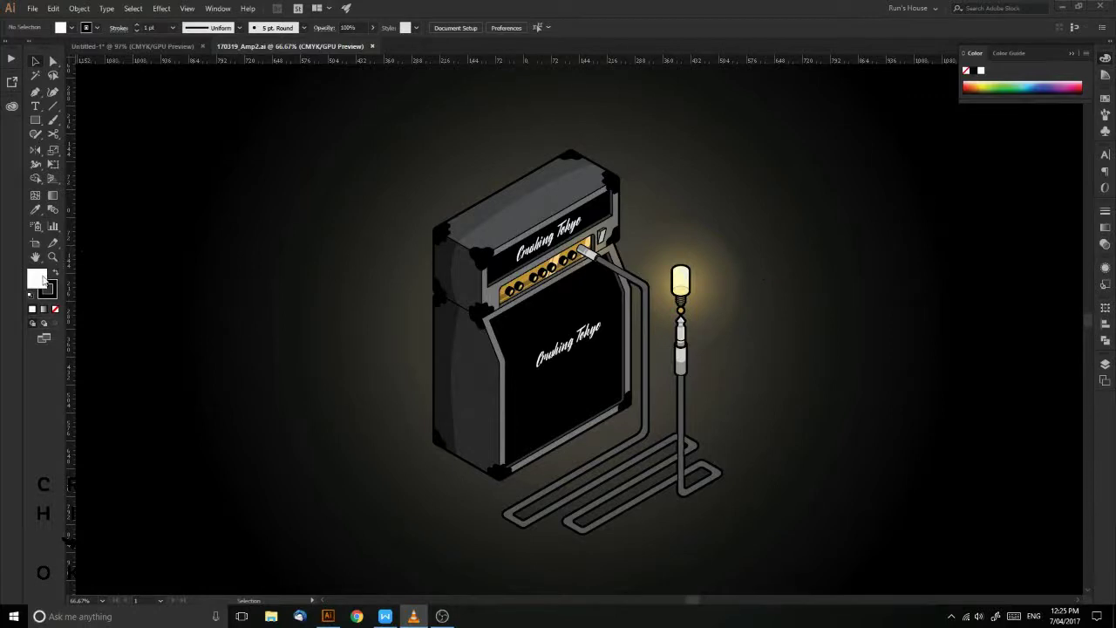
# - Zoom into the amp head, then switch to the Untitled-1 isometric grid document
pyautogui.click(56, 310)
pyautogui.click(53, 257)
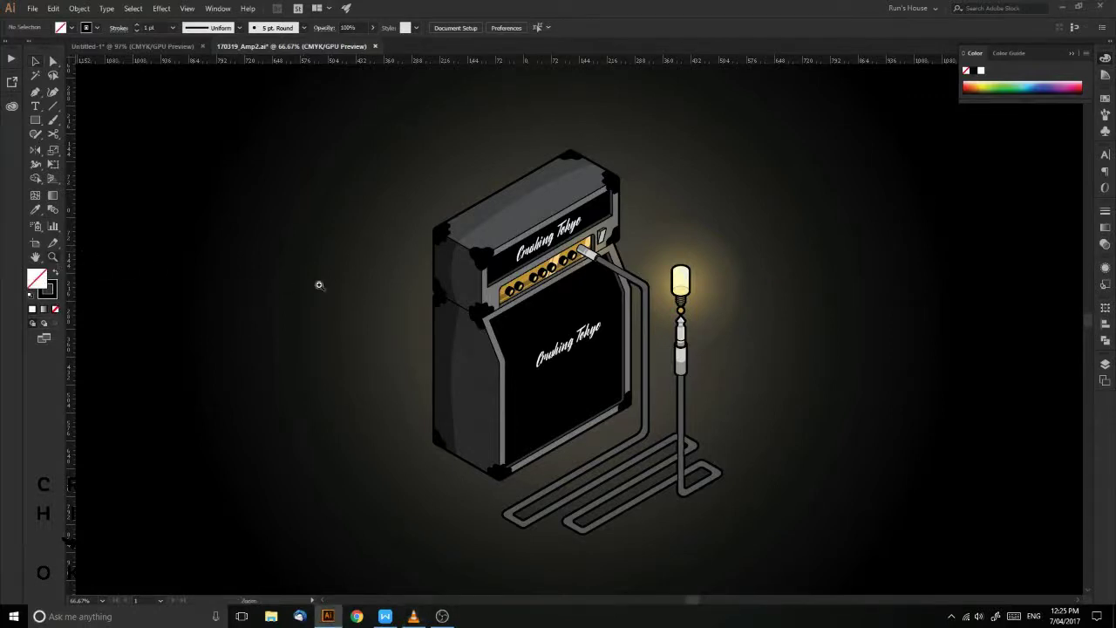
pyautogui.moveTo(455, 233); pyautogui.dragTo(619, 353)
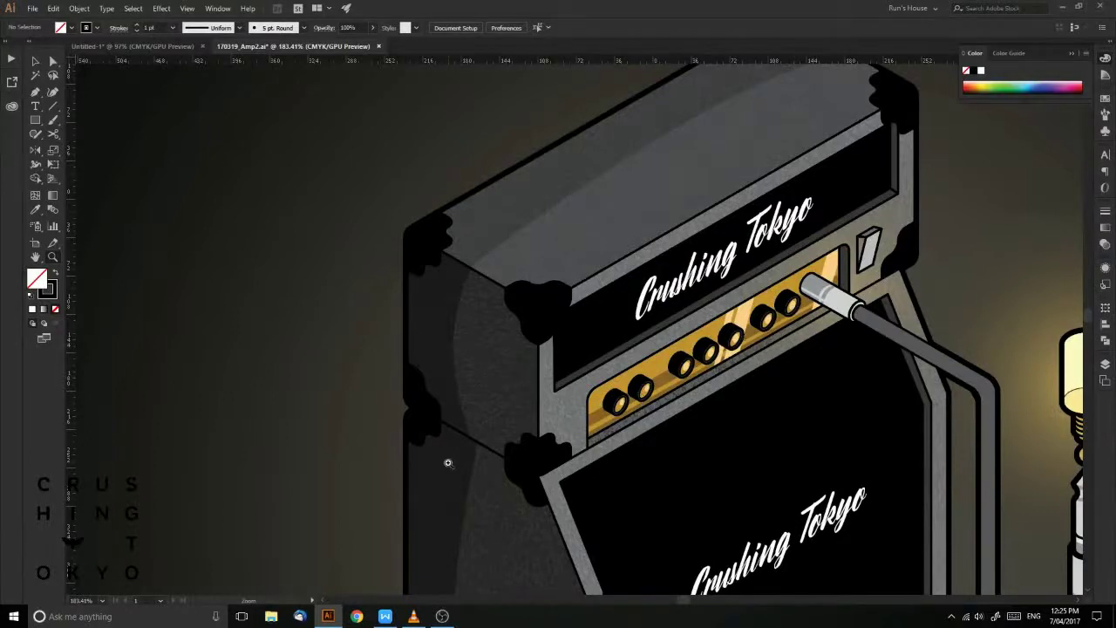
pyautogui.scroll(-3, 448, 462)
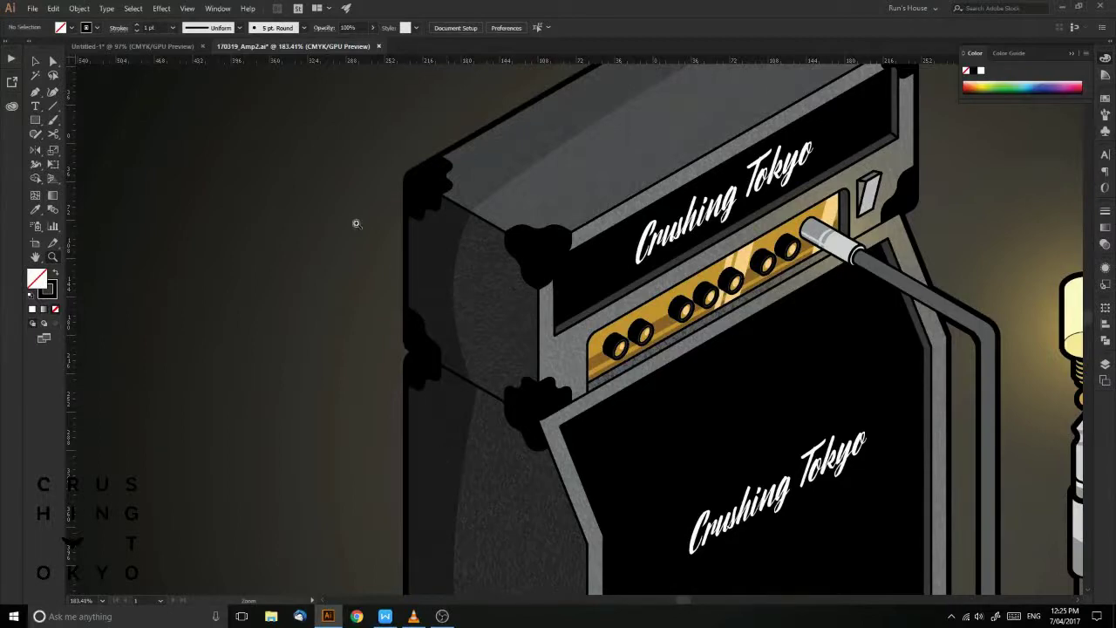
pyautogui.click(156, 48)
pyautogui.click(36, 94)
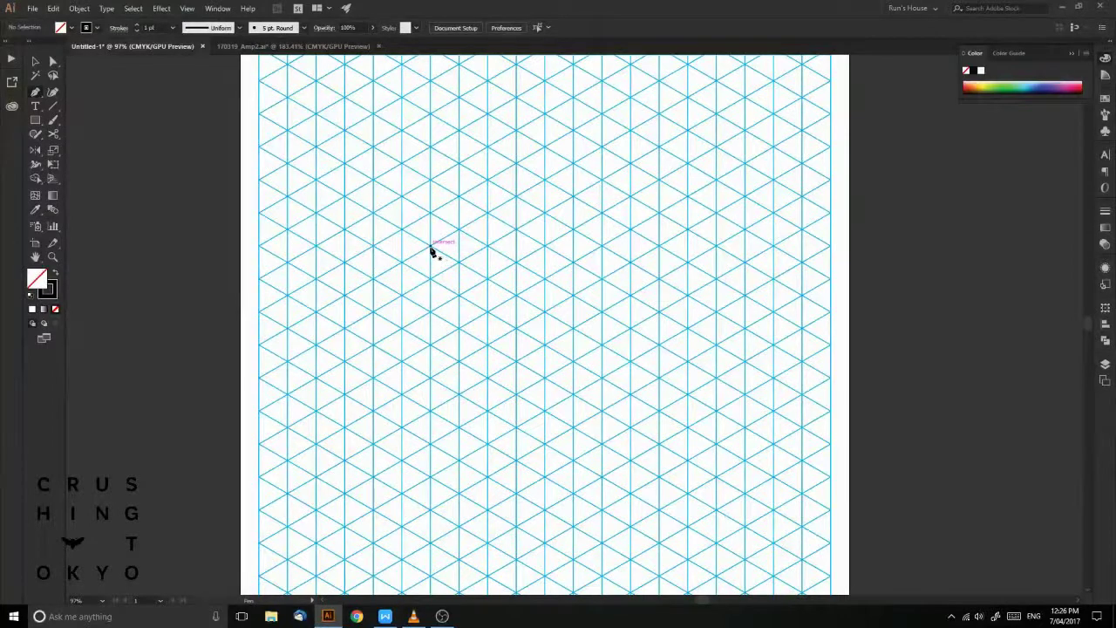
# - Pen-draw a closed rhombus on grid intersections and give it a 3 pt stroke
pyautogui.click(429, 249)
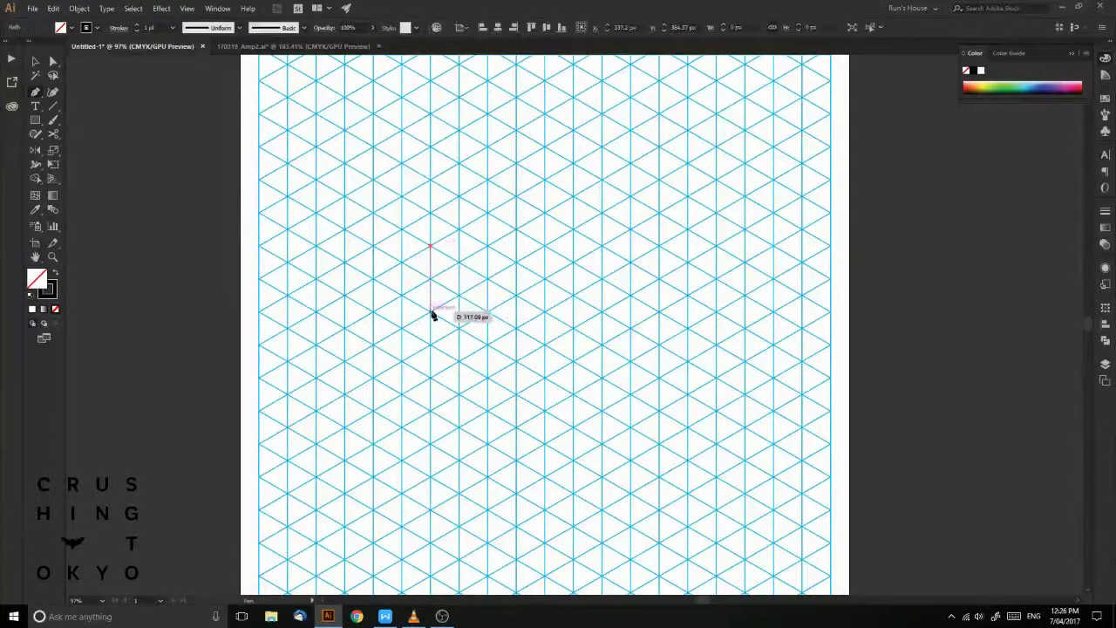
pyautogui.click(429, 310)
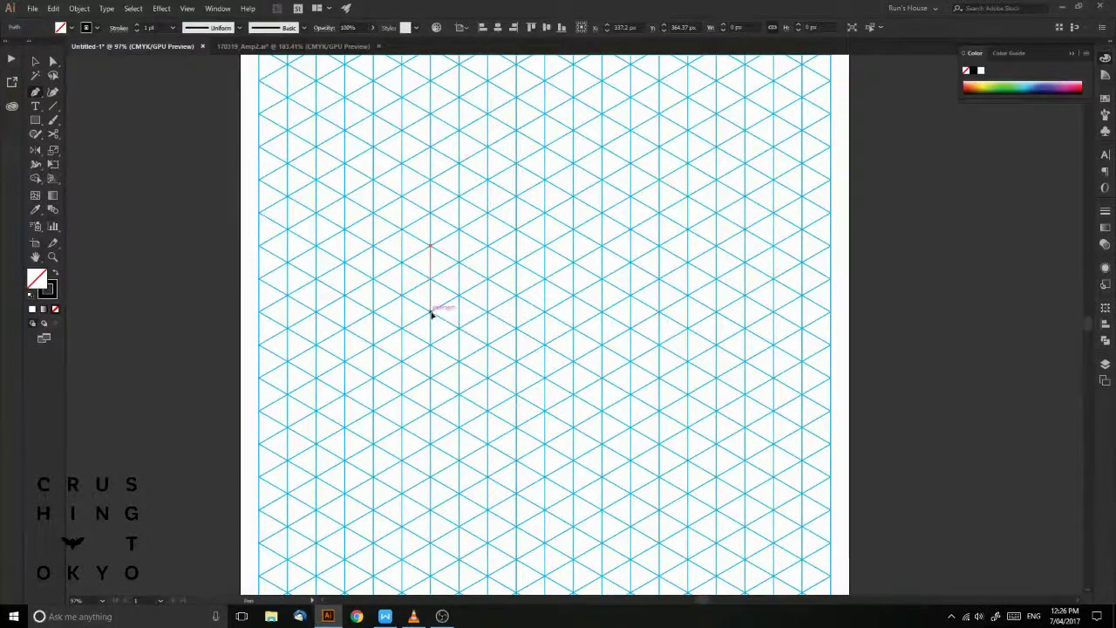
pyautogui.click(489, 344)
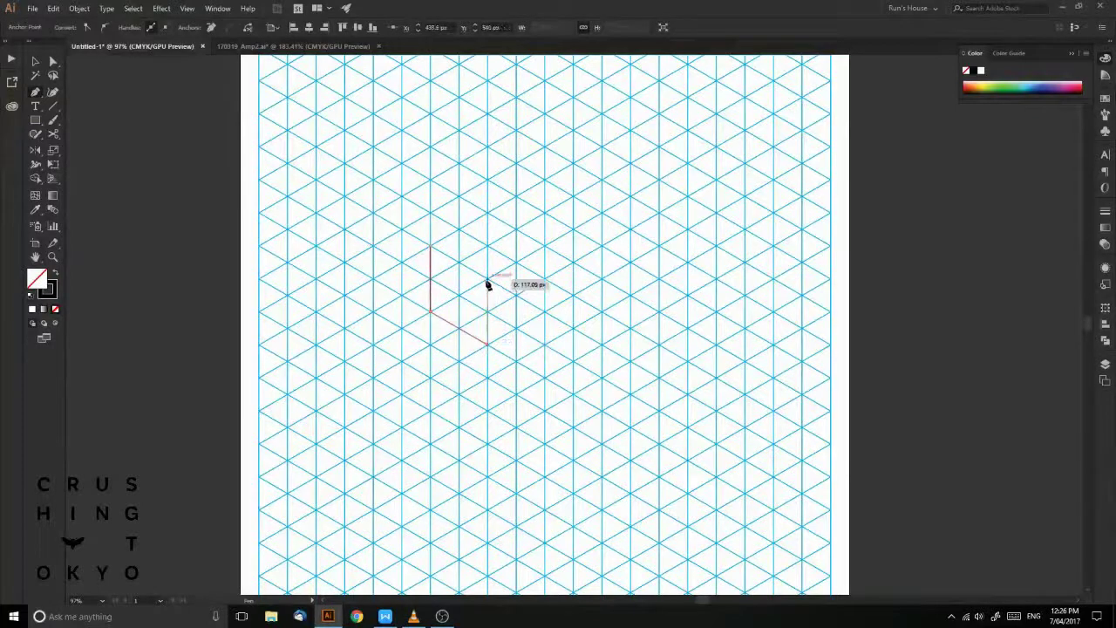
pyautogui.click(483, 278)
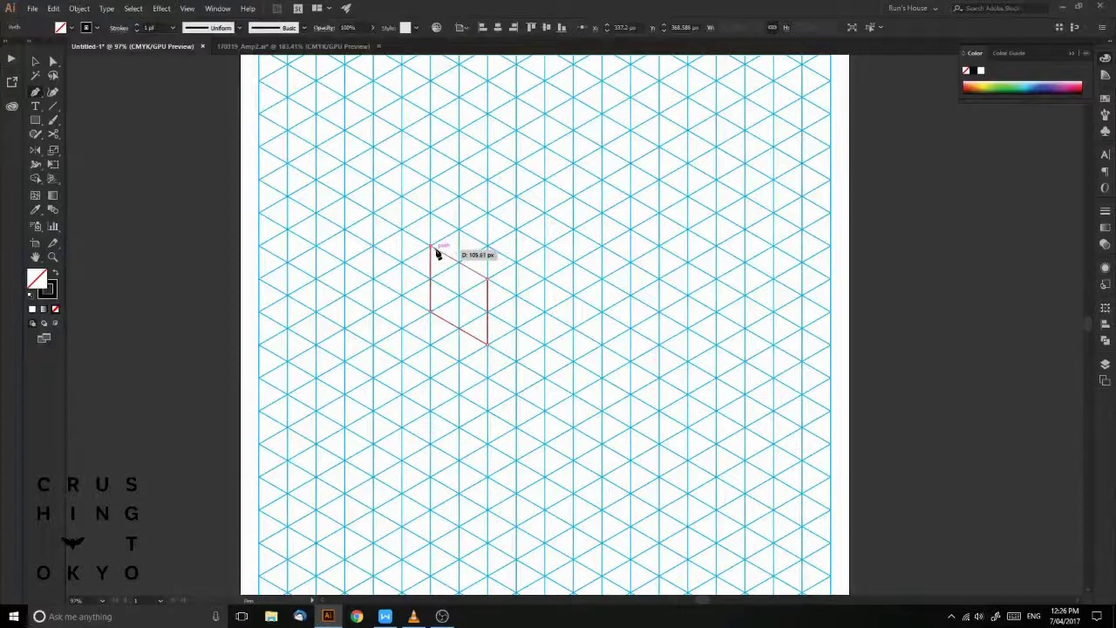
pyautogui.click(431, 248)
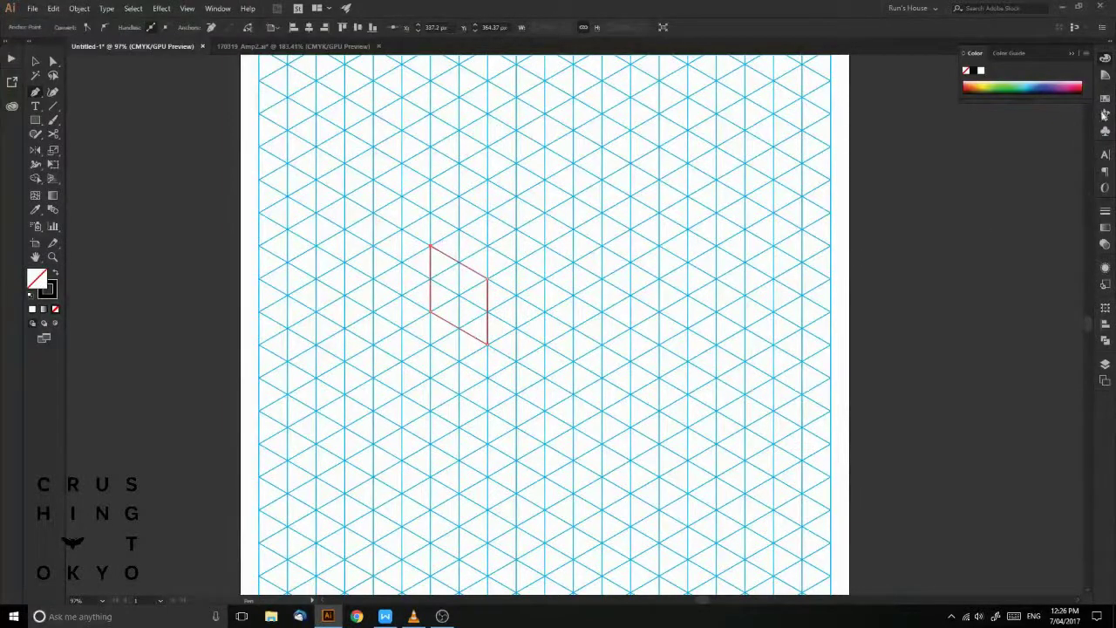
pyautogui.click(1105, 211)
pyautogui.click(1002, 221)
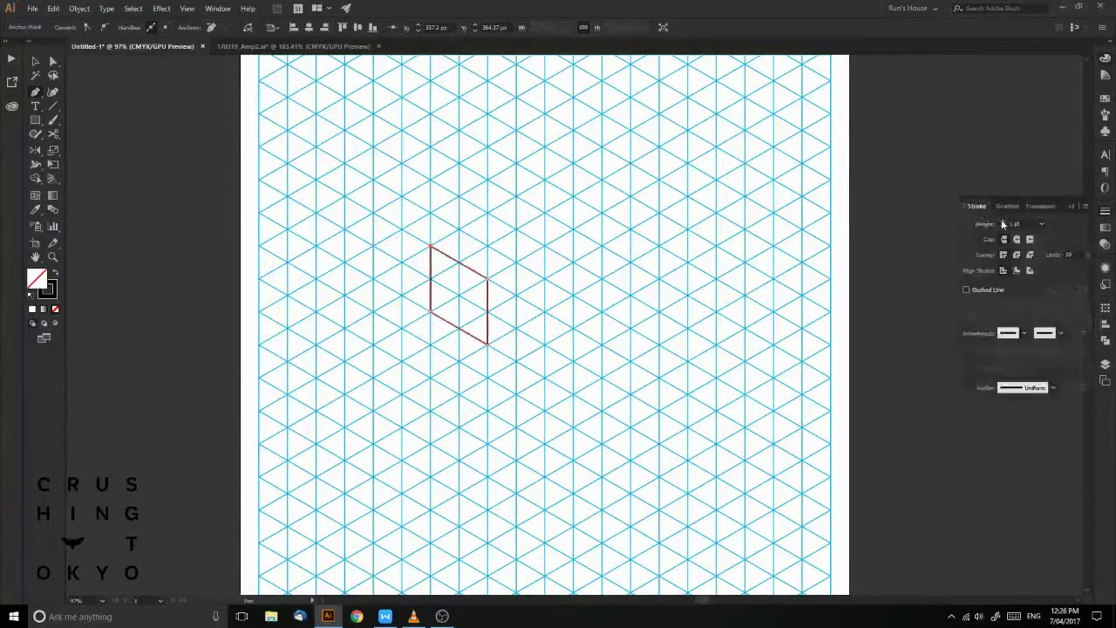
pyautogui.click(1002, 221)
# - Drag a Live Corner widget to maximum, rounding the rhombus fully into a circle
pyautogui.click(35, 61)
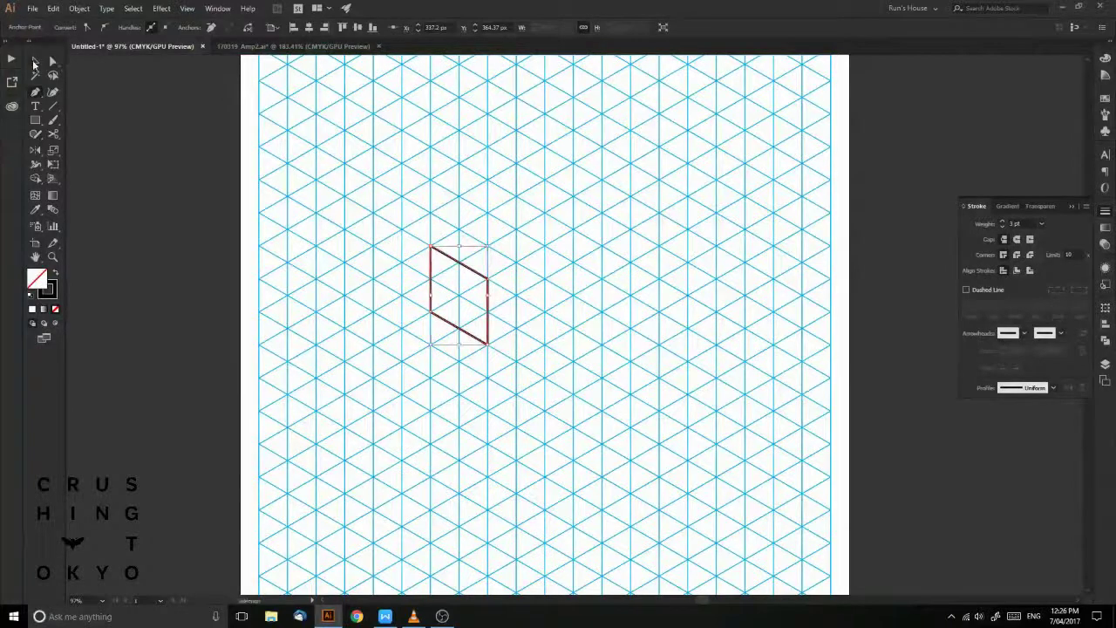
pyautogui.hotkey('ctrl', 'a')
pyautogui.press('a')
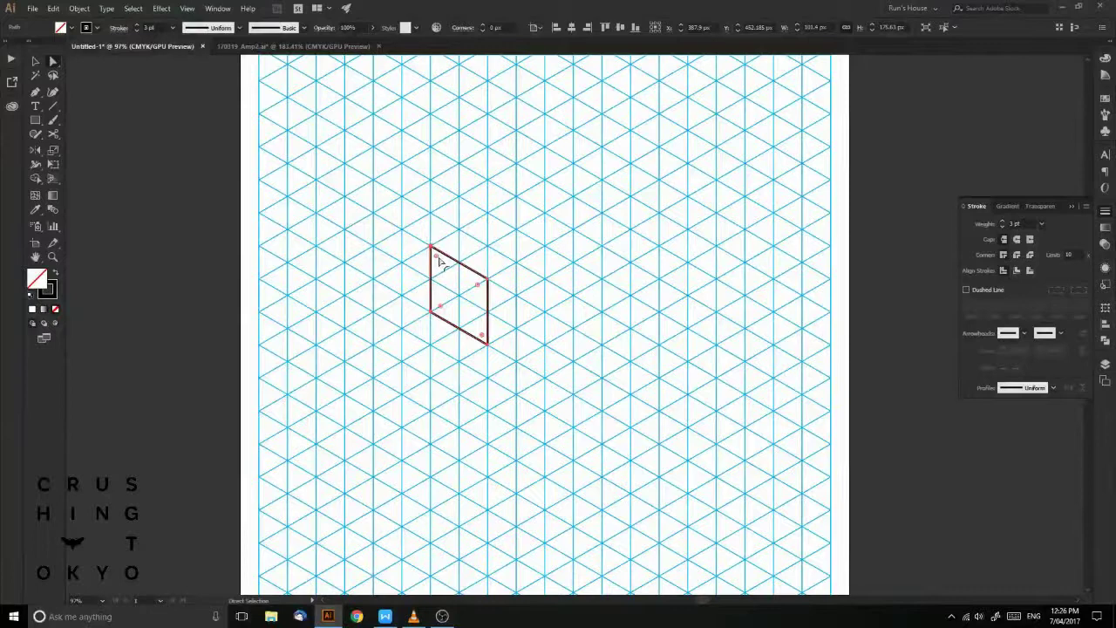
pyautogui.moveTo(440, 262); pyautogui.dragTo(467, 312)
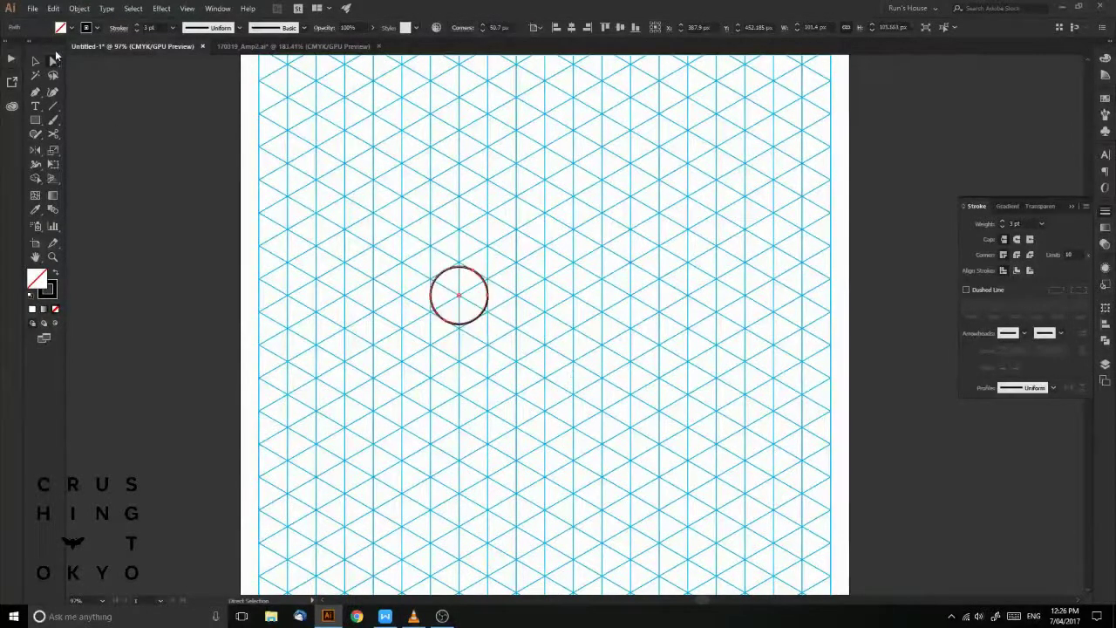
# - Deselect, then select the circle and delete it
pyautogui.click(36, 61)
pyautogui.click(149, 137)
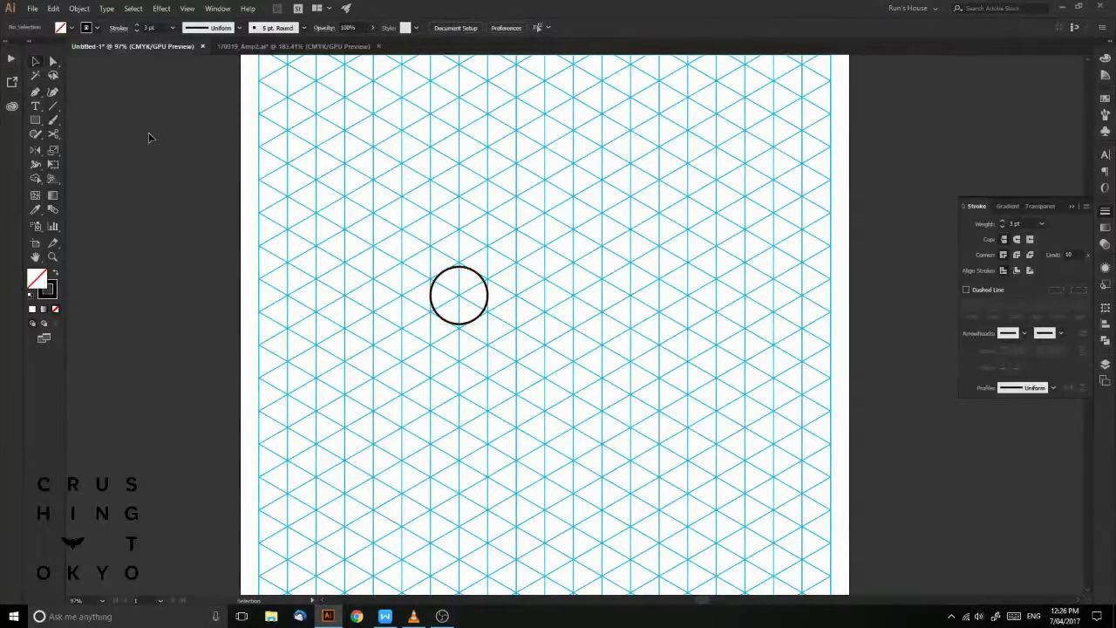
pyautogui.click(486, 281)
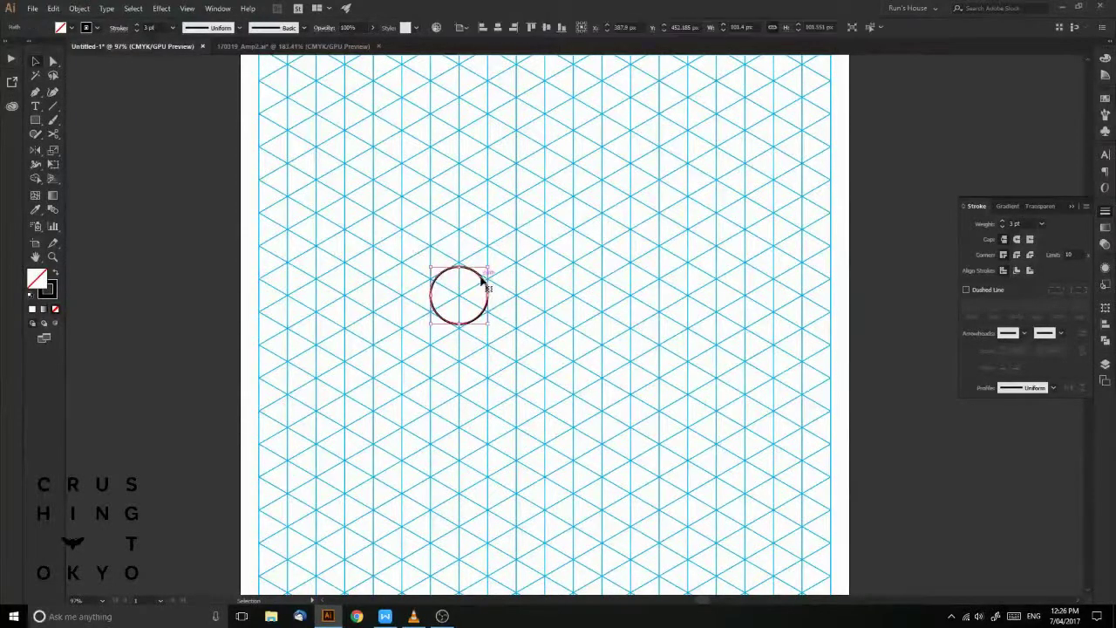
pyautogui.press('Delete')
# - Pen-draw a small closed parallelogram with vertical sides on the grid
pyautogui.click(35, 91)
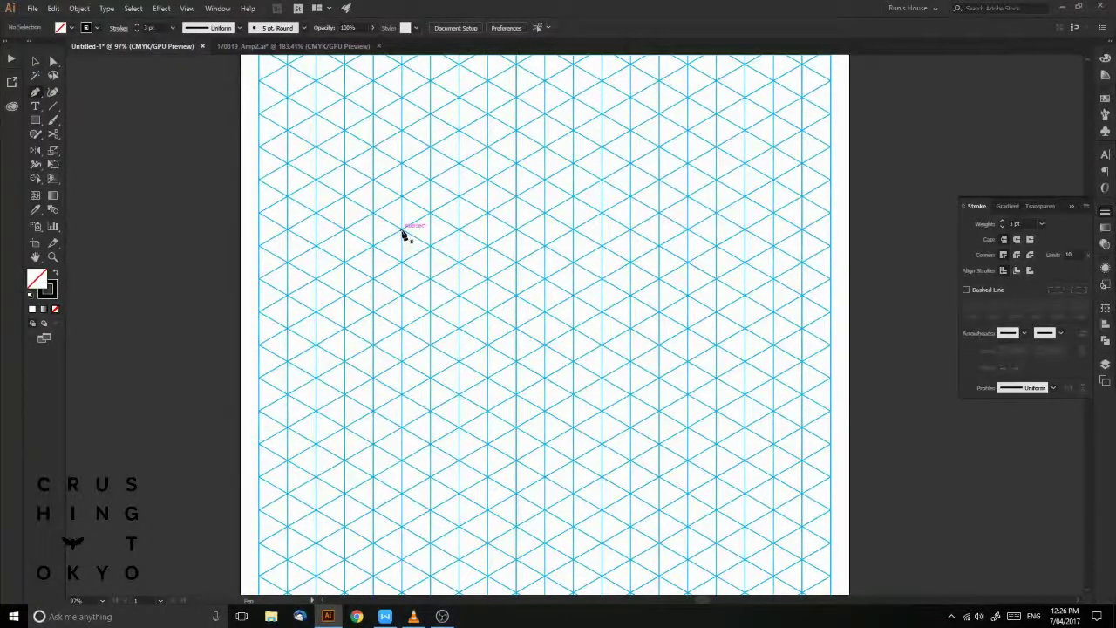
pyautogui.click(401, 231)
pyautogui.click(402, 295)
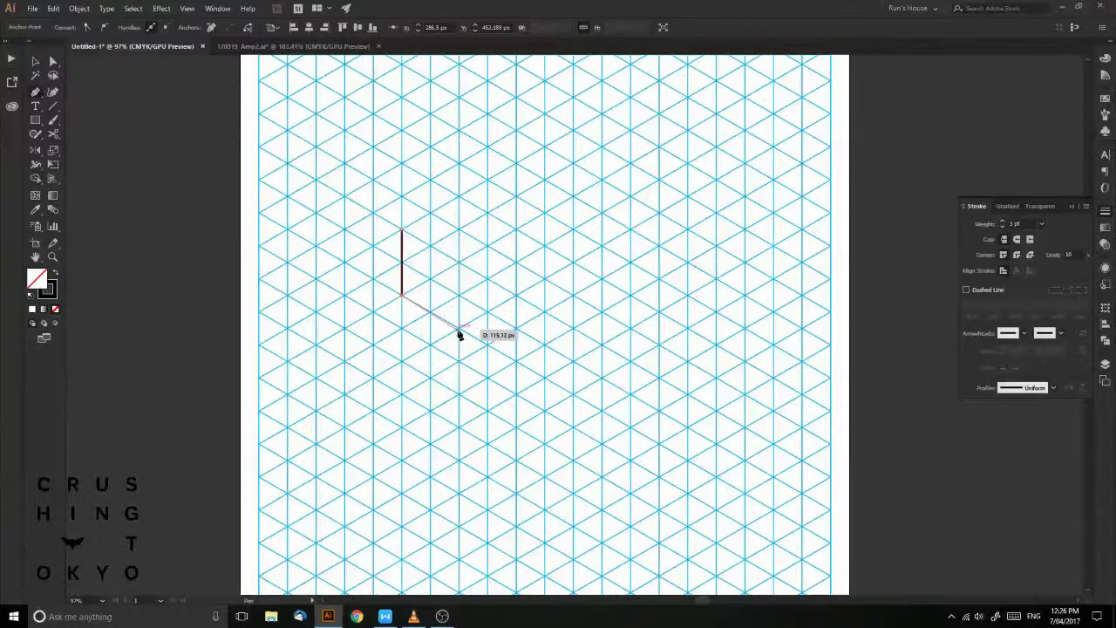
pyautogui.click(459, 328)
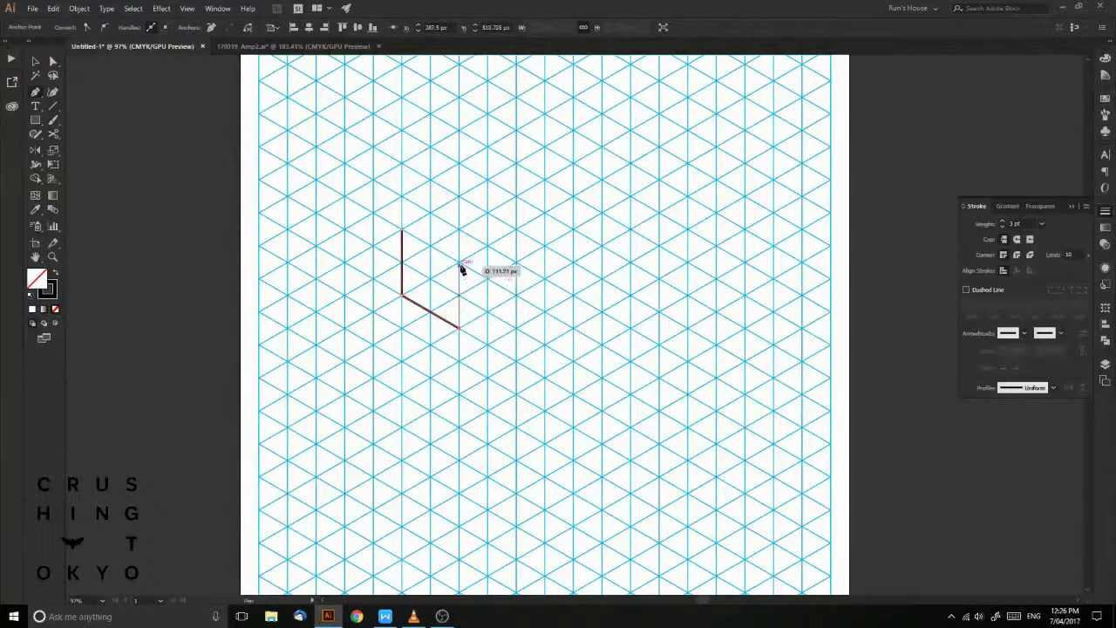
pyautogui.click(459, 261)
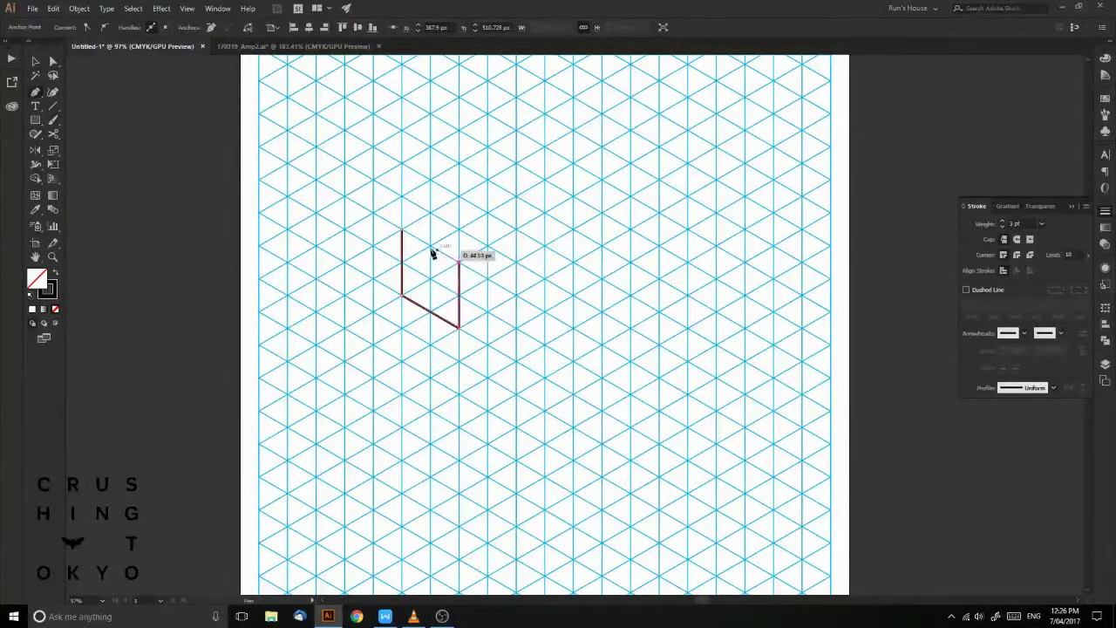
pyautogui.click(402, 231)
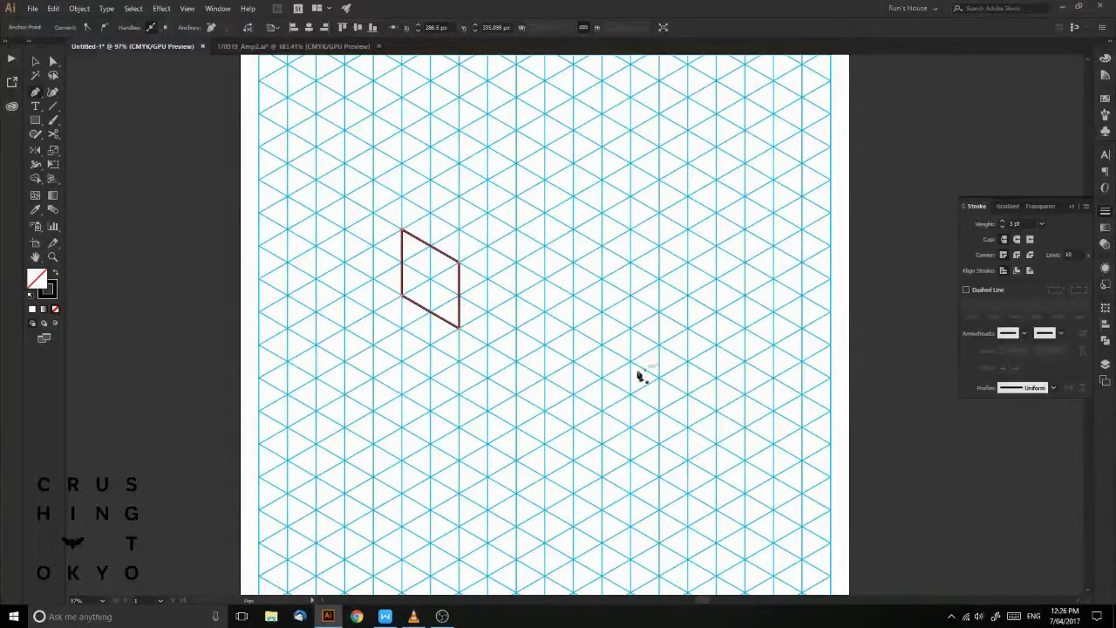
# - Draw a large parallelogram to the right of the small one
pyautogui.click(488, 216)
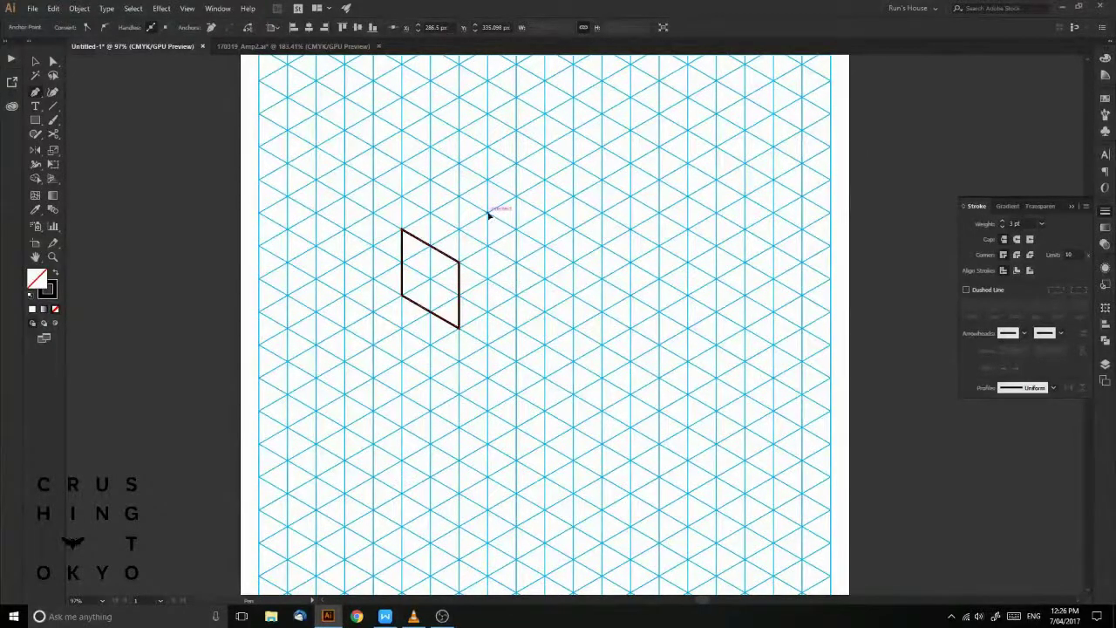
pyautogui.click(489, 343)
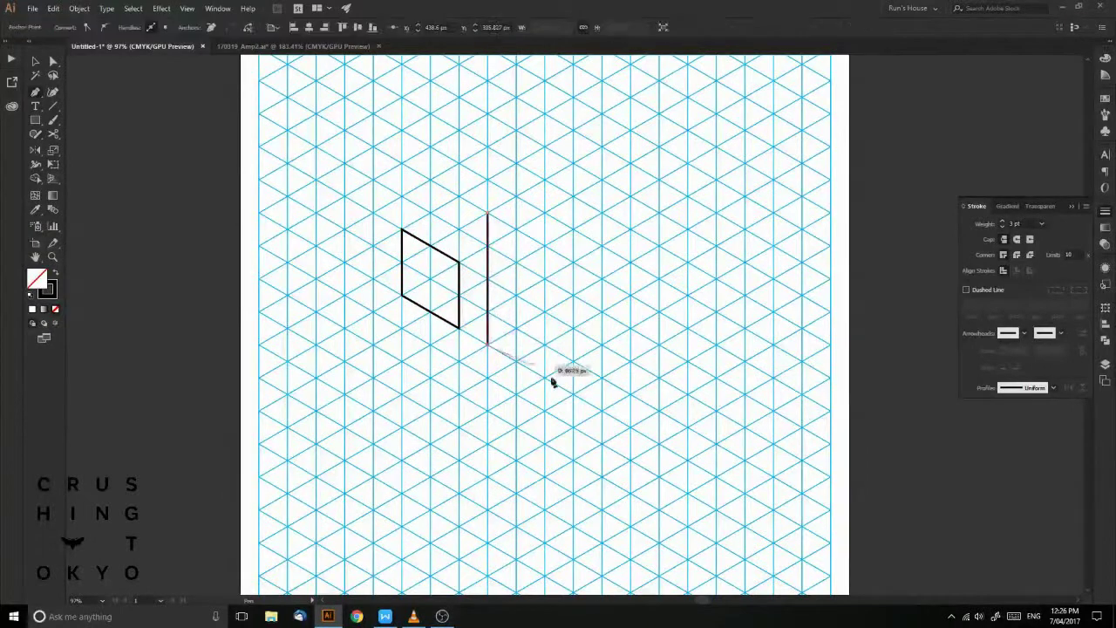
pyautogui.click(602, 410)
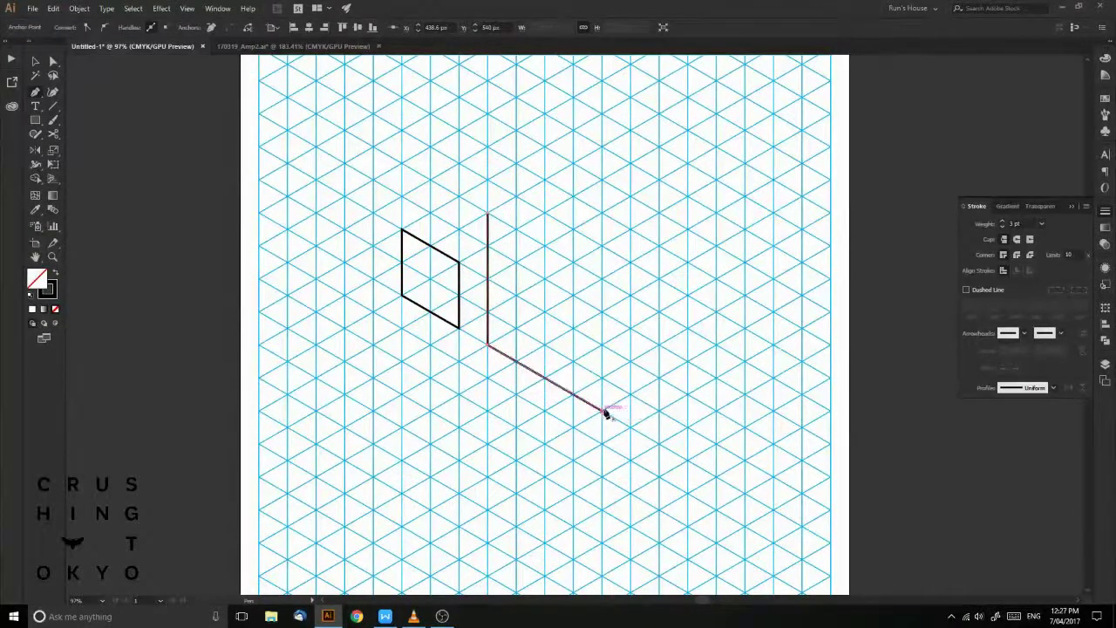
pyautogui.click(602, 280)
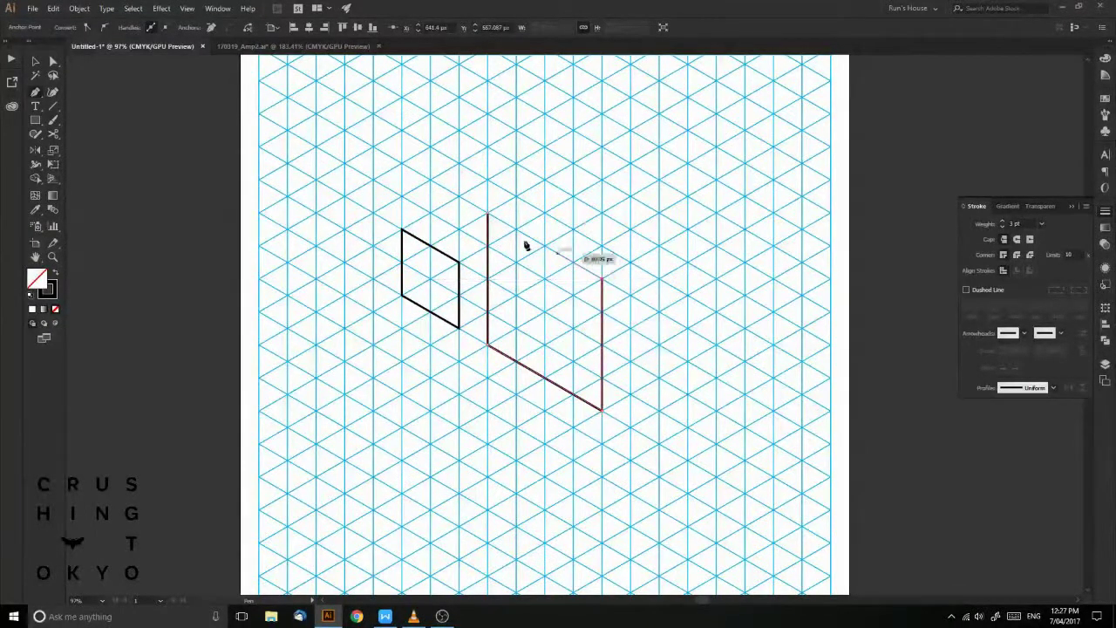
pyautogui.click(489, 216)
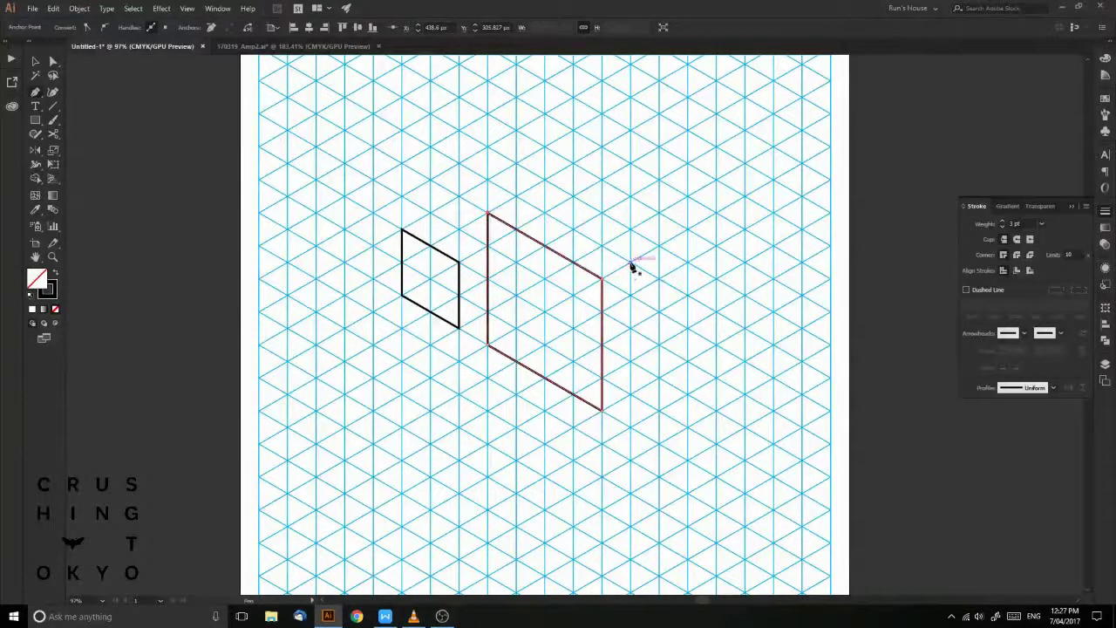
# - Draw a medium parallelogram further right, then clear the selection
pyautogui.keyDown('ctrl'); pyautogui.click(629, 262); pyautogui.keyUp('ctrl')
pyautogui.moveTo(630, 260); pyautogui.dragTo(632, 396)
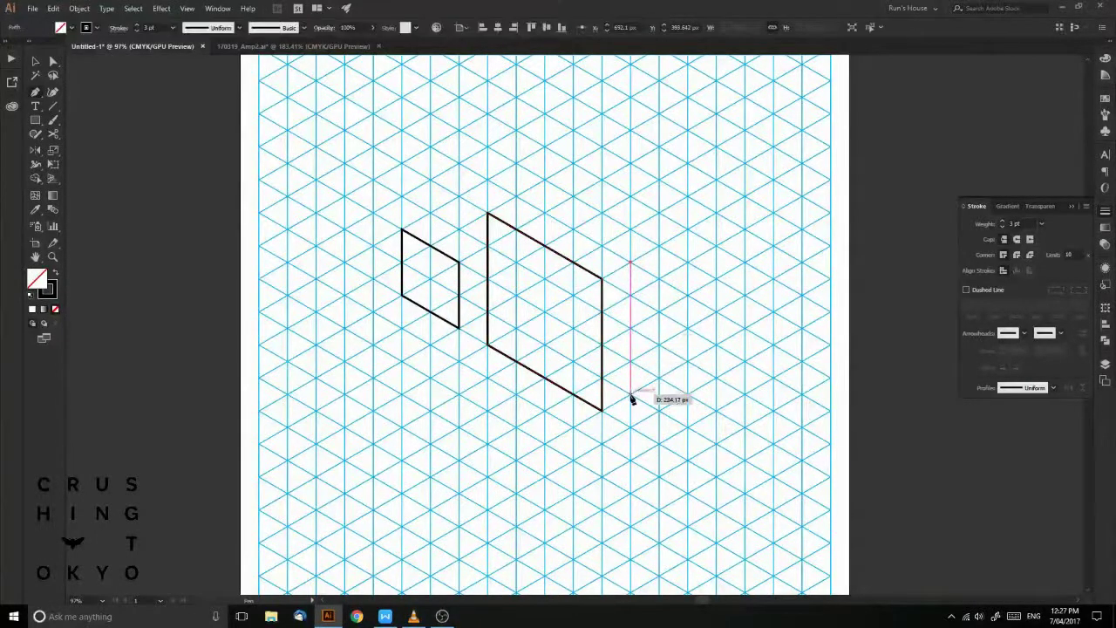
pyautogui.click(630, 394)
pyautogui.click(688, 427)
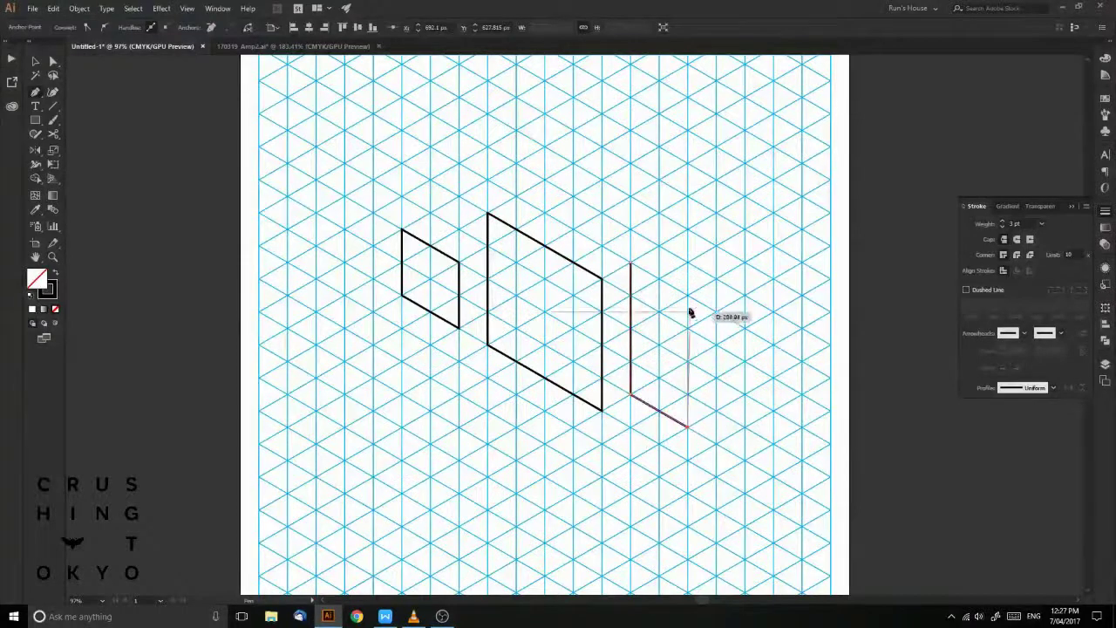
pyautogui.click(688, 294)
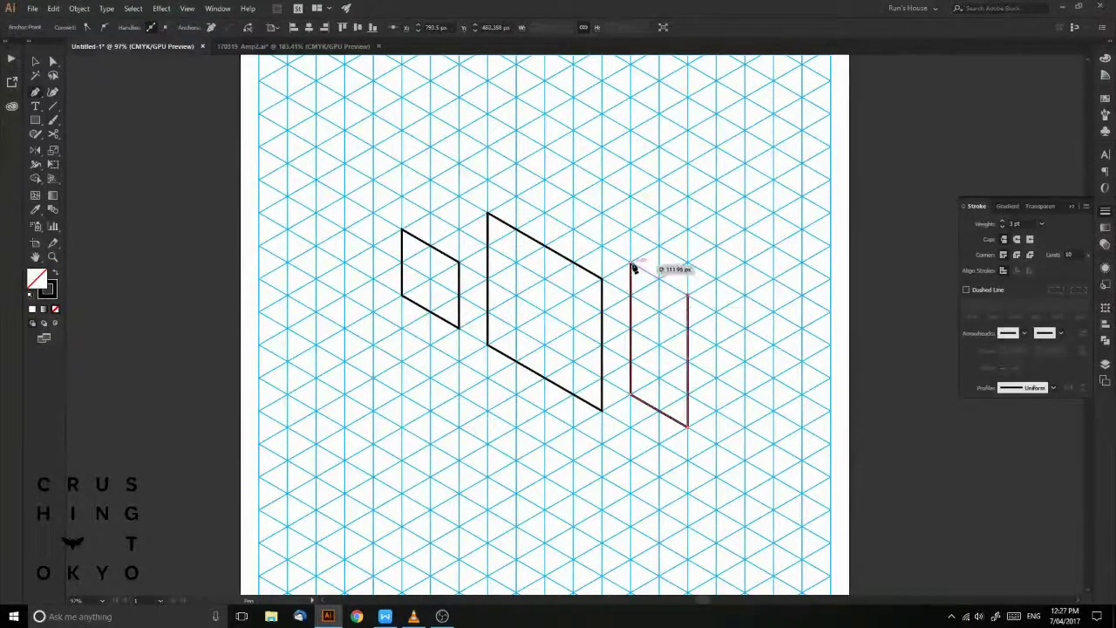
pyautogui.click(631, 262)
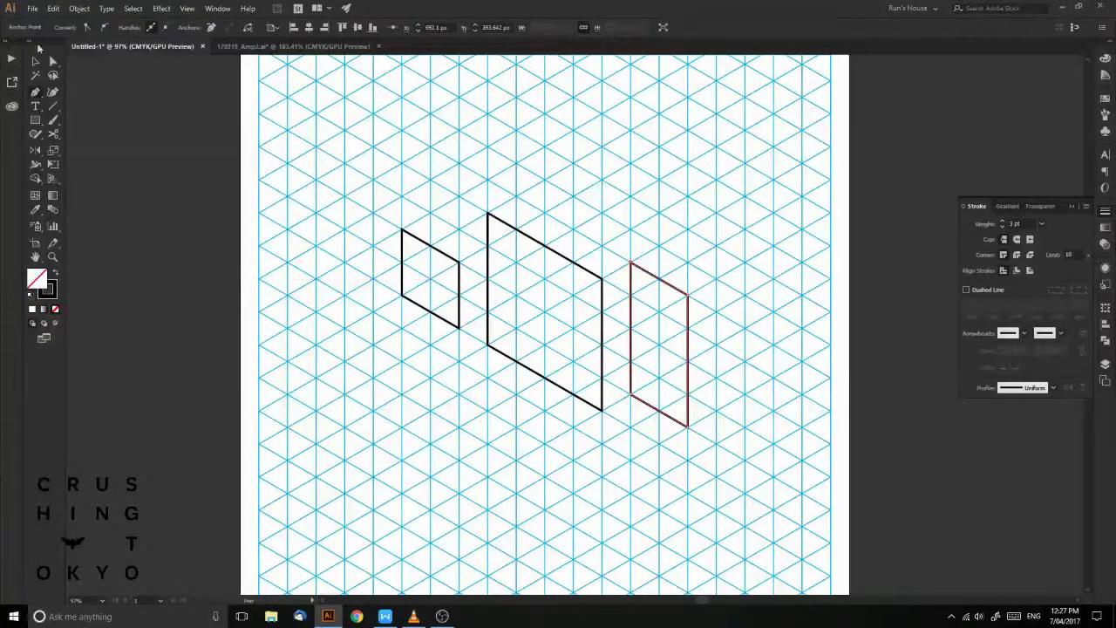
pyautogui.click(34, 61)
pyautogui.click(159, 176)
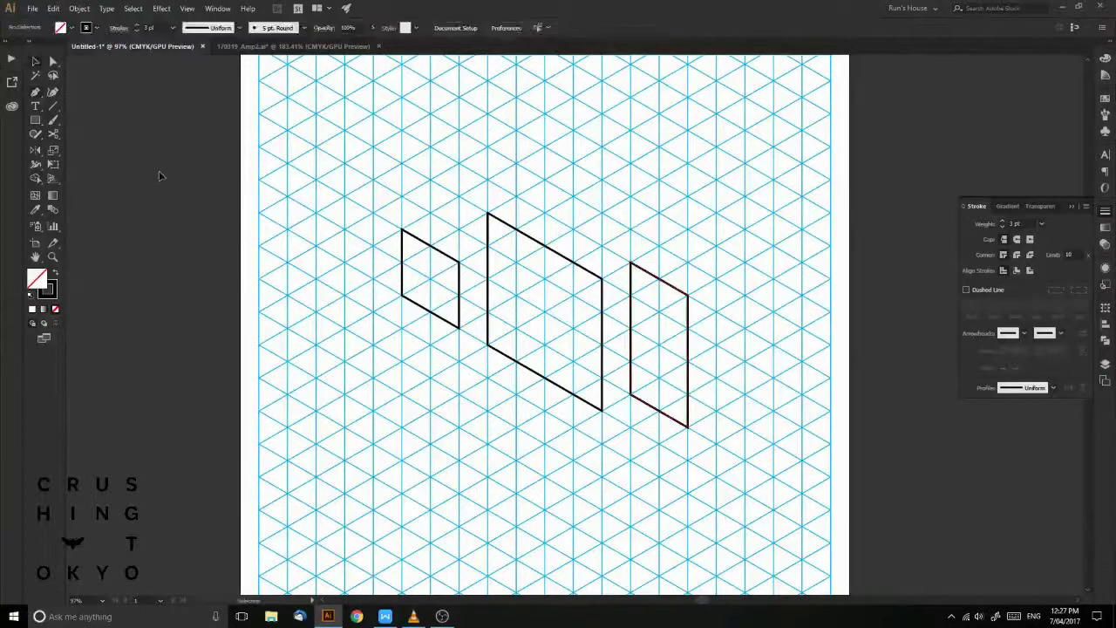
pyautogui.click(611, 154)
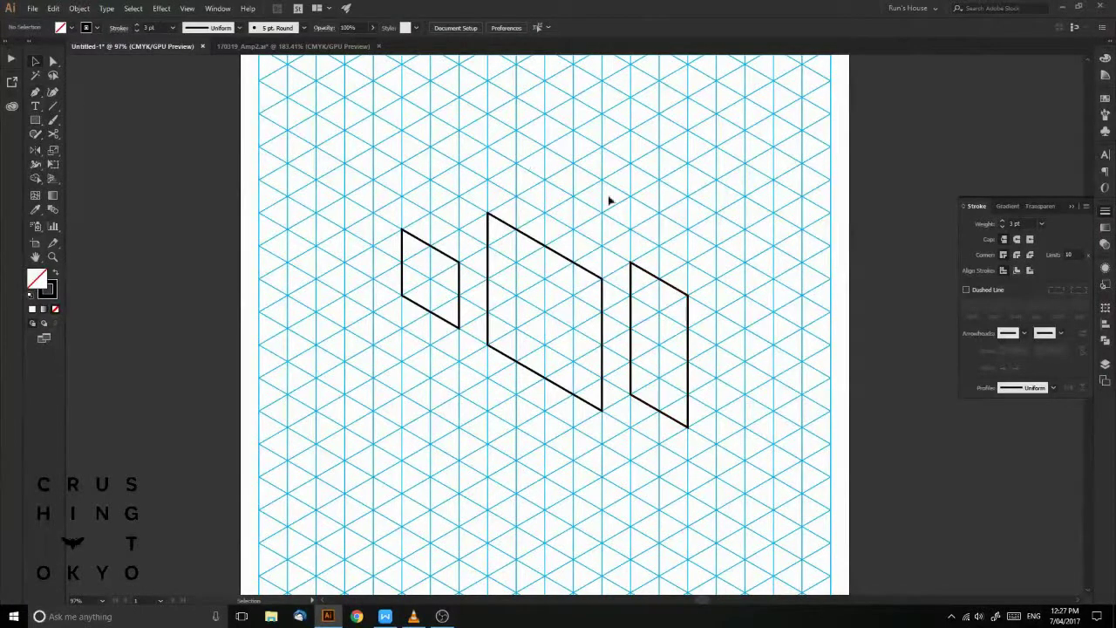
# - Apply Stylize > Round Corners with a 120 px radius to the small rhombus
pyautogui.click(429, 249)
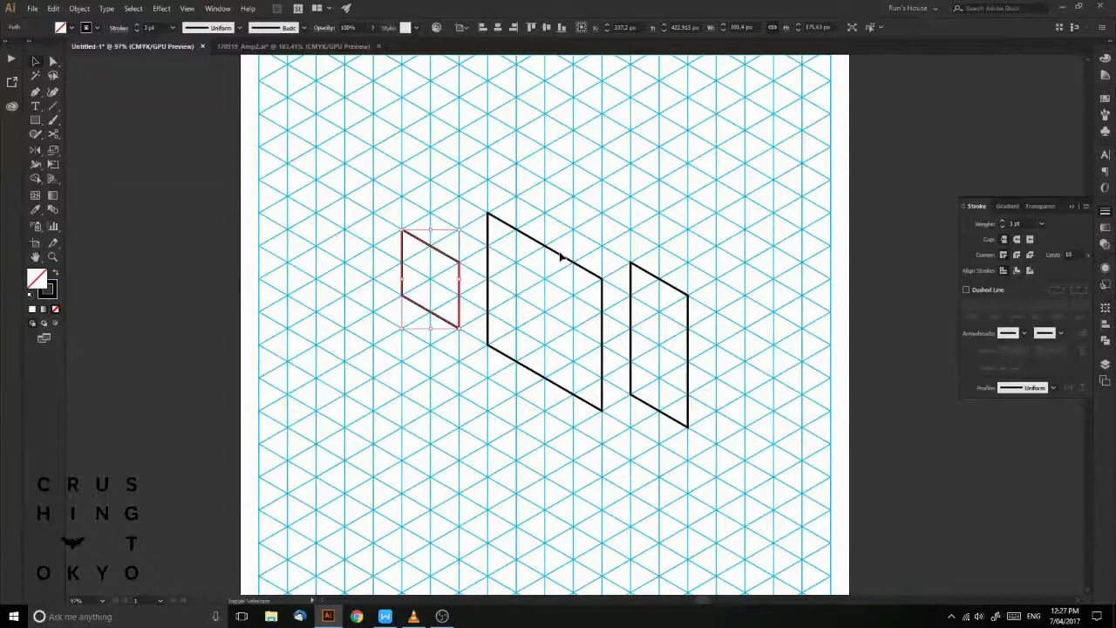
pyautogui.click(161, 9)
pyautogui.moveTo(165, 142)
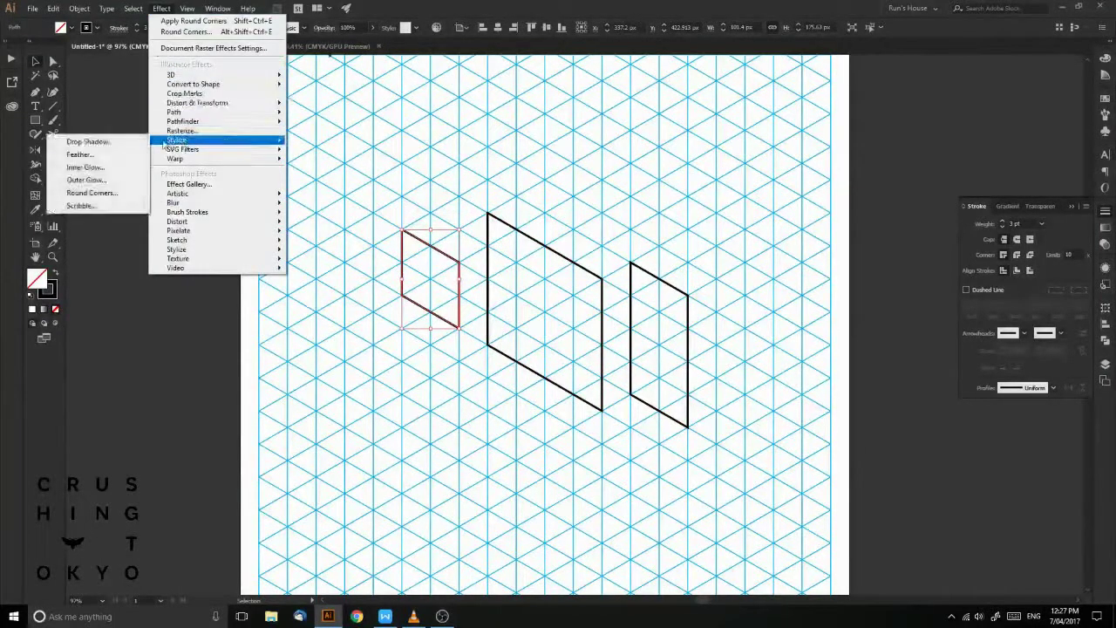
pyautogui.click(119, 195)
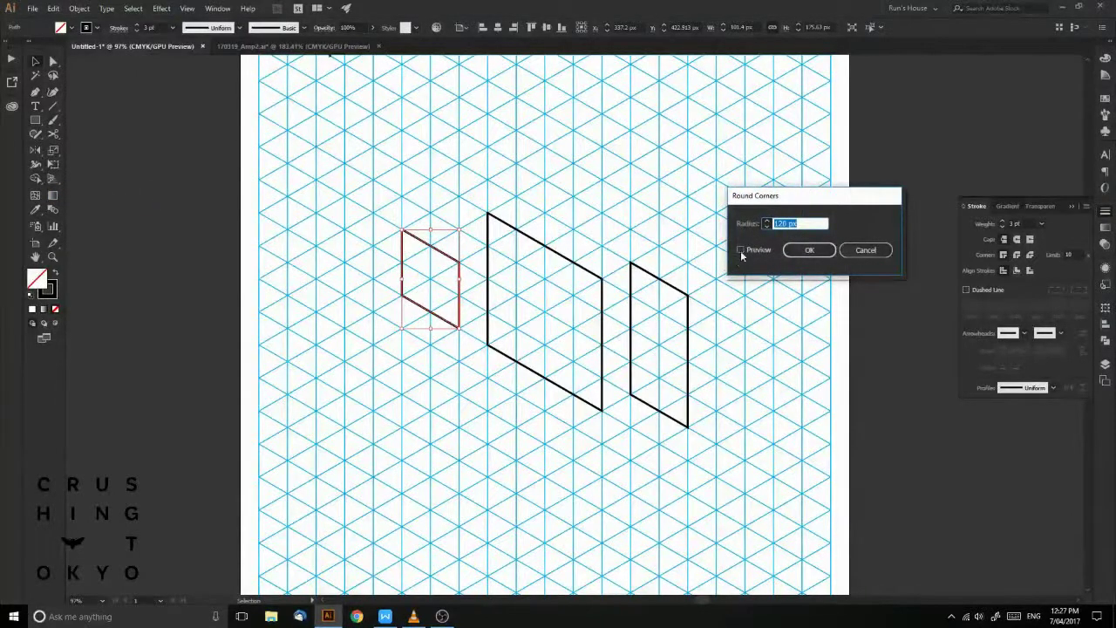
pyautogui.write('20')
pyautogui.click(740, 250)
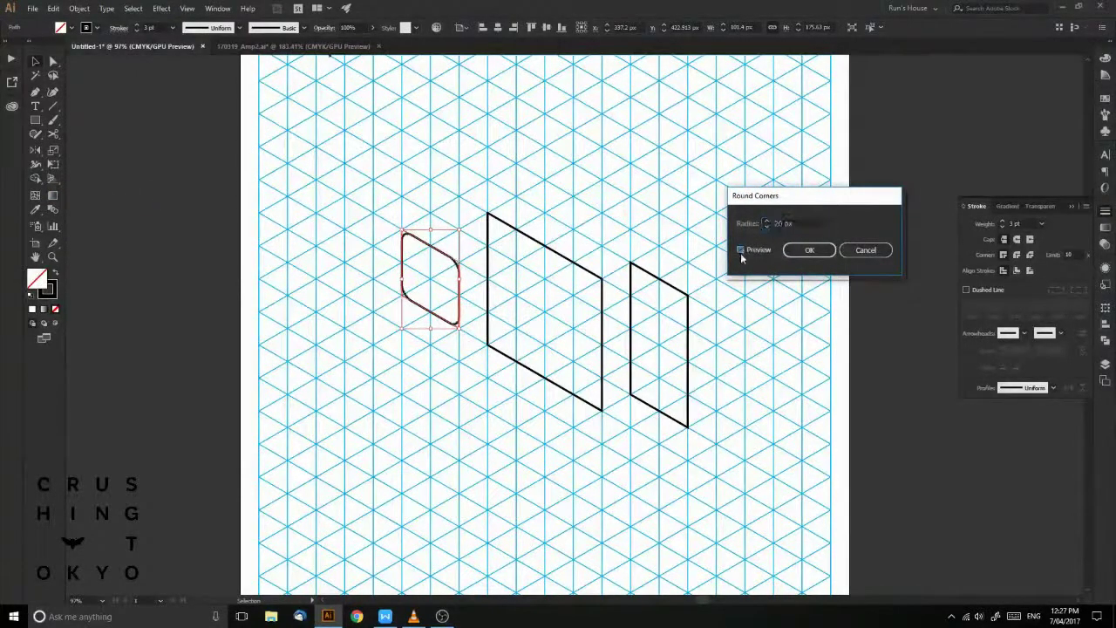
pyautogui.doubleClick(780, 223)
pyautogui.write('120')
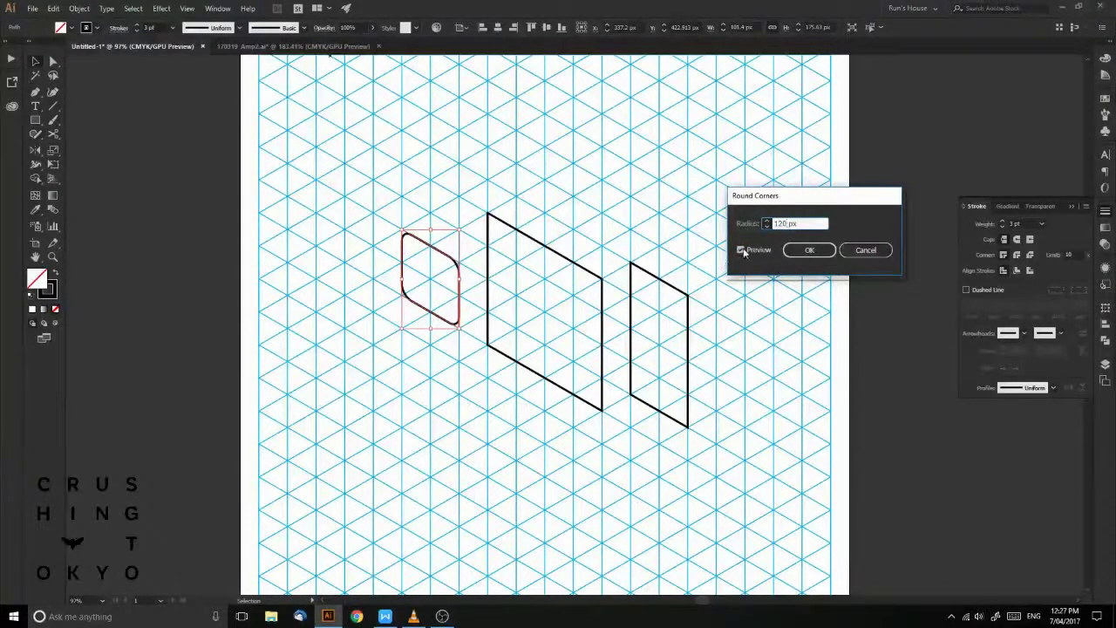
pyautogui.click(740, 249)
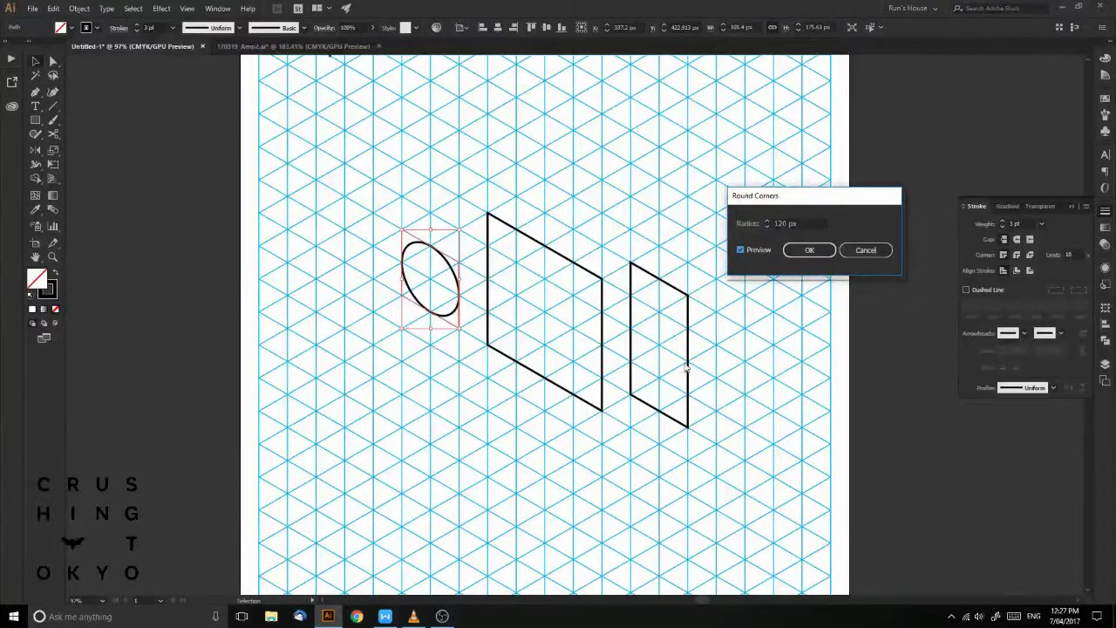
pyautogui.click(808, 250)
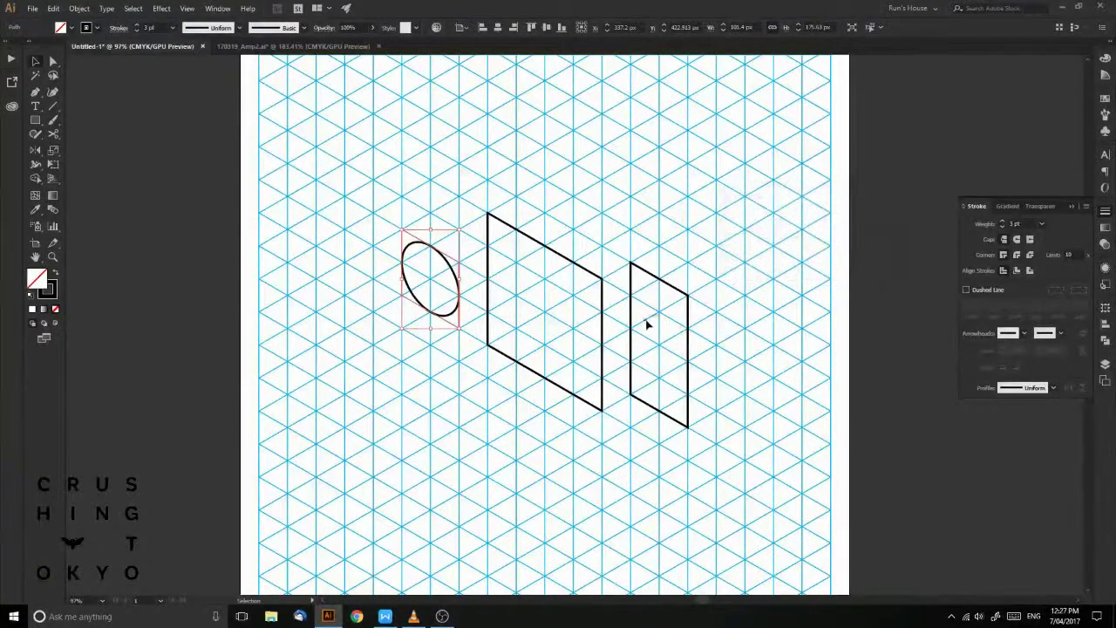
# - Apply Round Corners at 120 px to the large rhombus
pyautogui.click(589, 272)
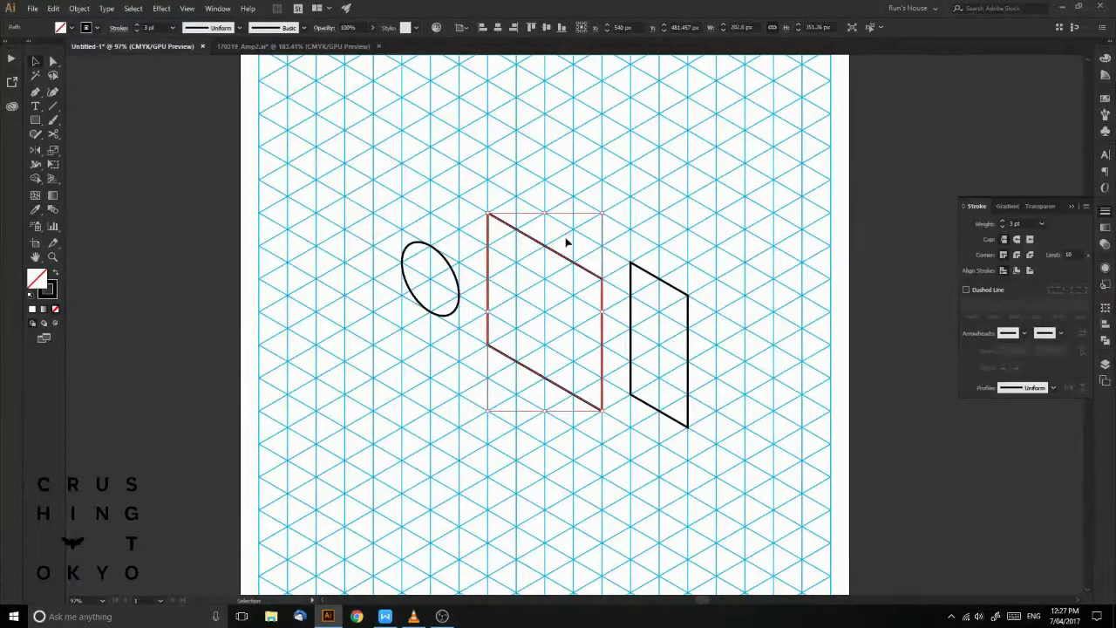
pyautogui.click(163, 10)
pyautogui.click(178, 38)
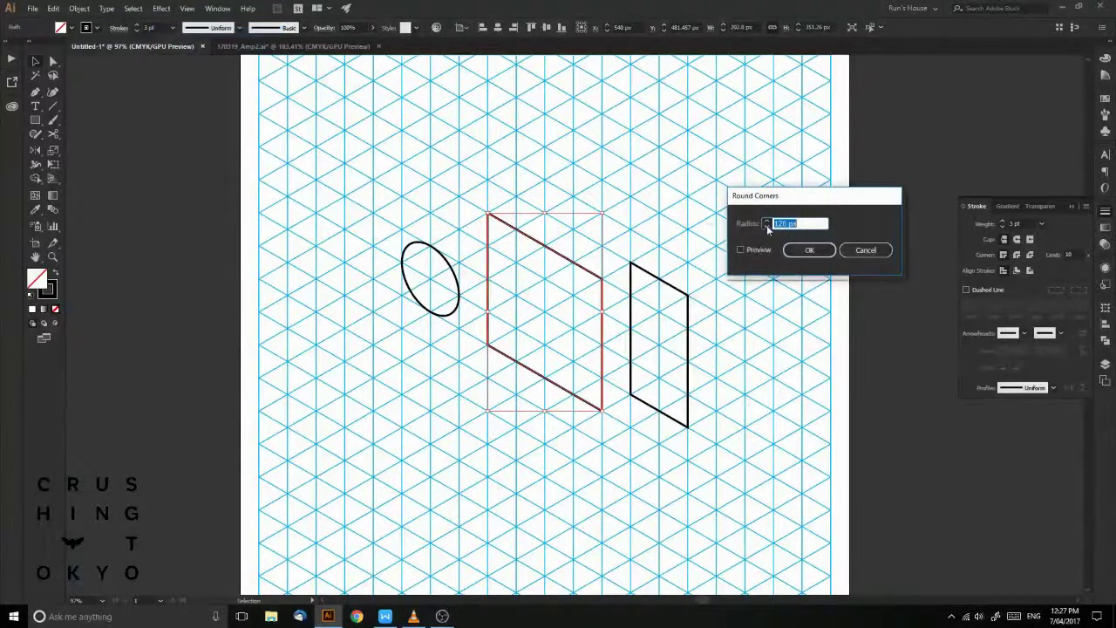
pyautogui.doubleClick(784, 224)
pyautogui.write('40')
pyautogui.click(764, 251)
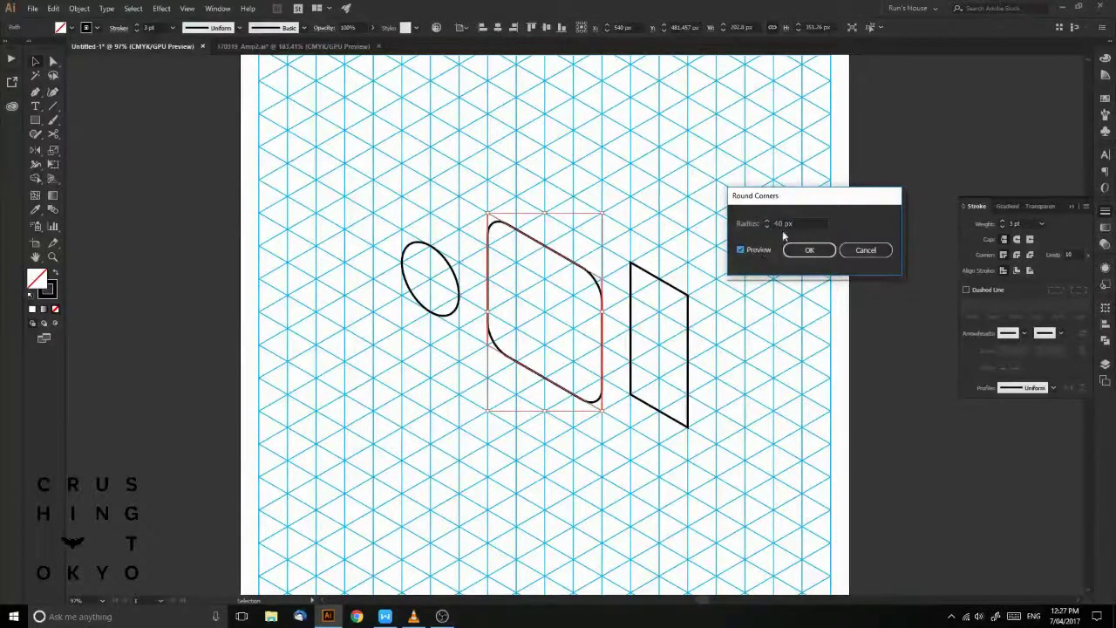
pyautogui.doubleClick(763, 223)
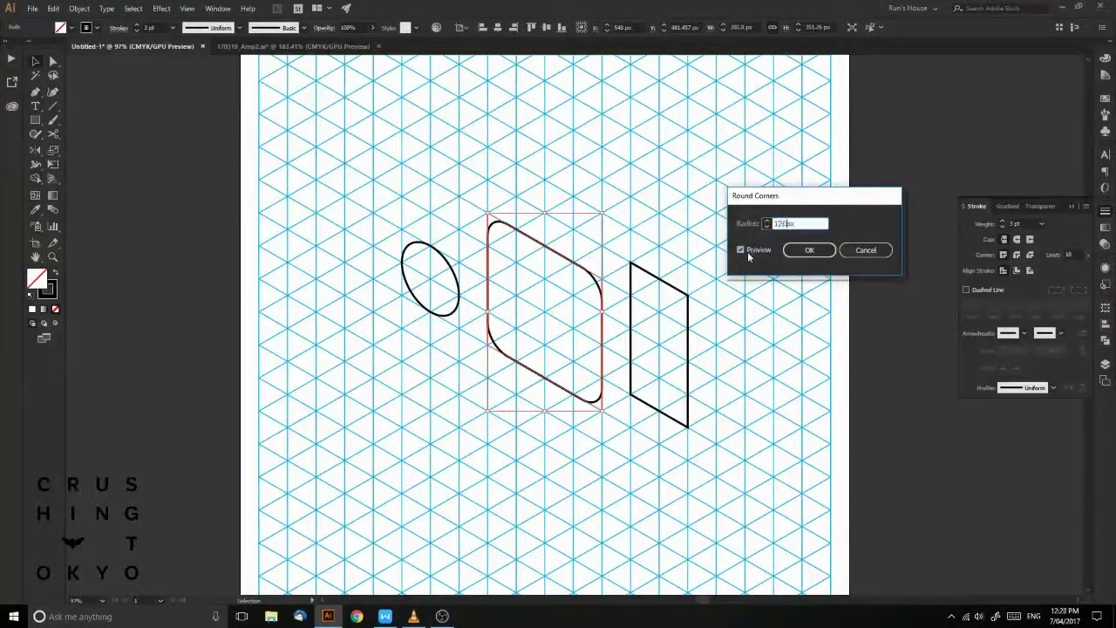
pyautogui.click(747, 251)
pyautogui.click(809, 251)
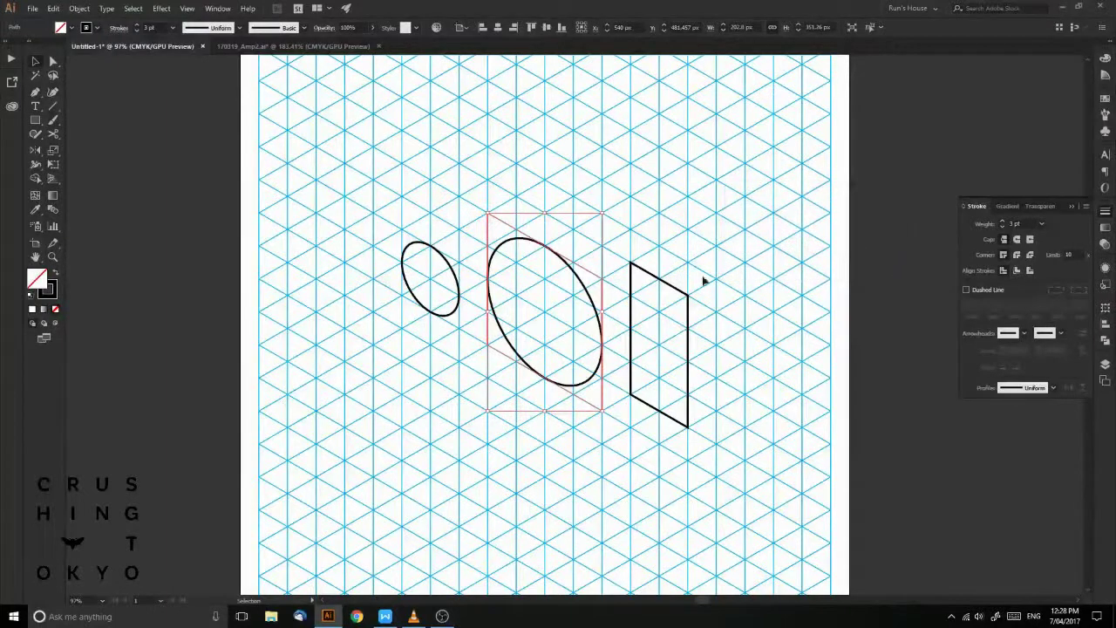
# - Apply the same 120 px Round Corners to the tall right-hand rhombus
pyautogui.click(679, 290)
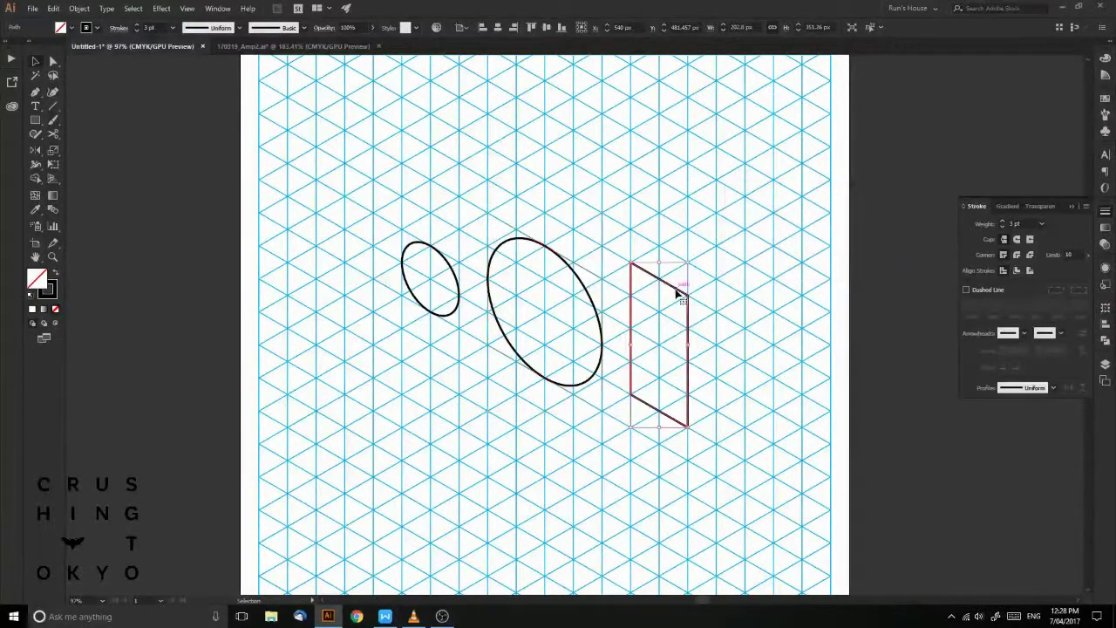
pyautogui.click(161, 9)
pyautogui.click(209, 30)
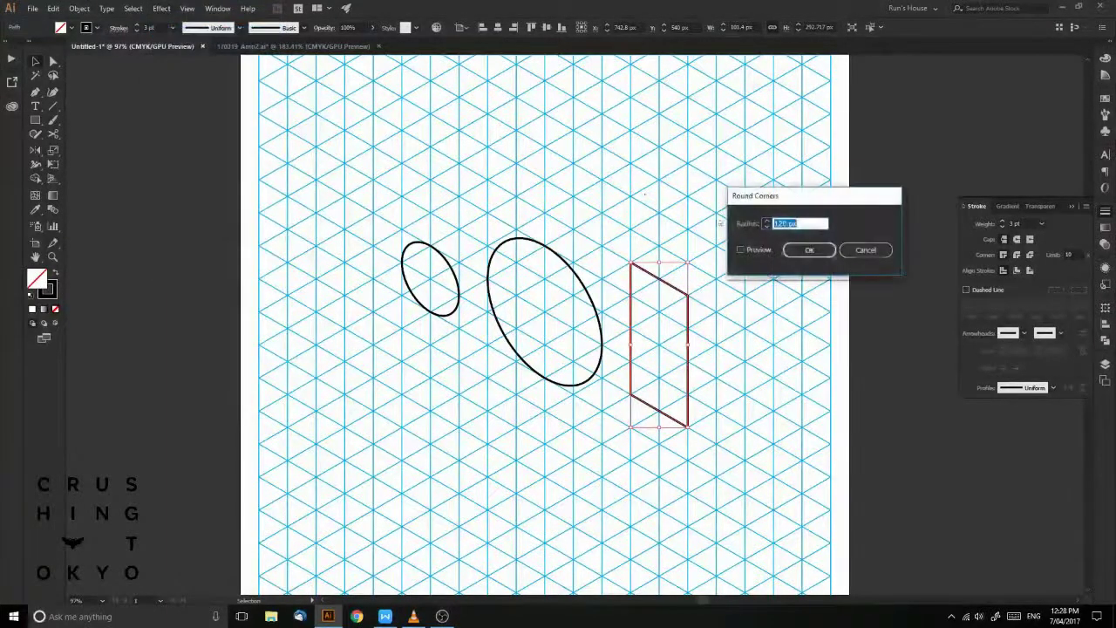
pyautogui.click(806, 251)
pyautogui.click(850, 221)
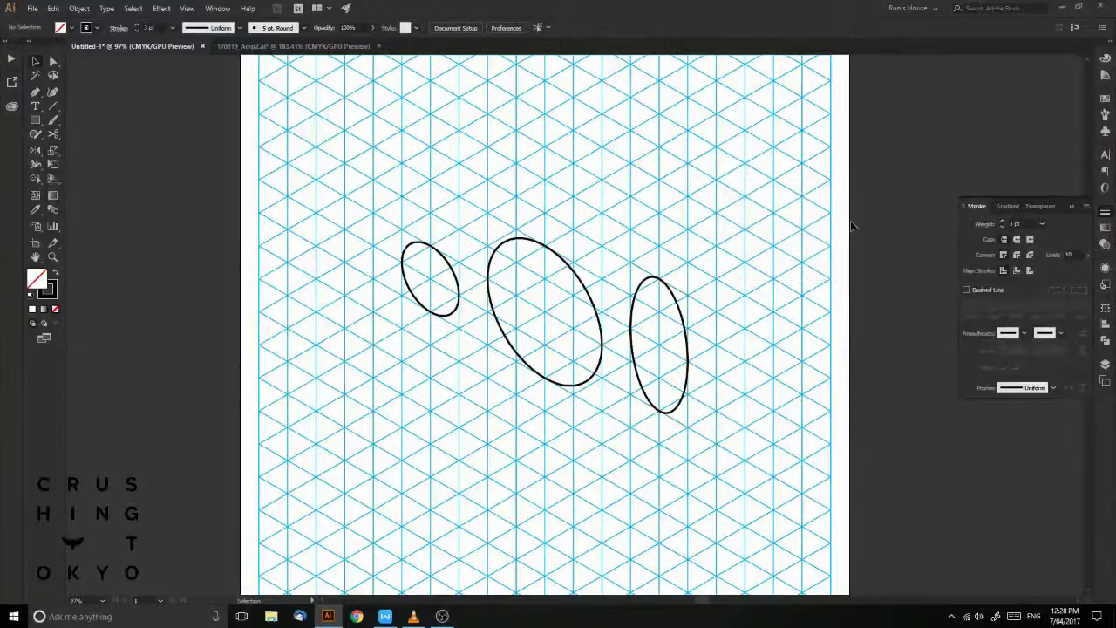
# - Pen-draw a flat top-face rhombus on the grid above the other shapes
pyautogui.click(35, 93)
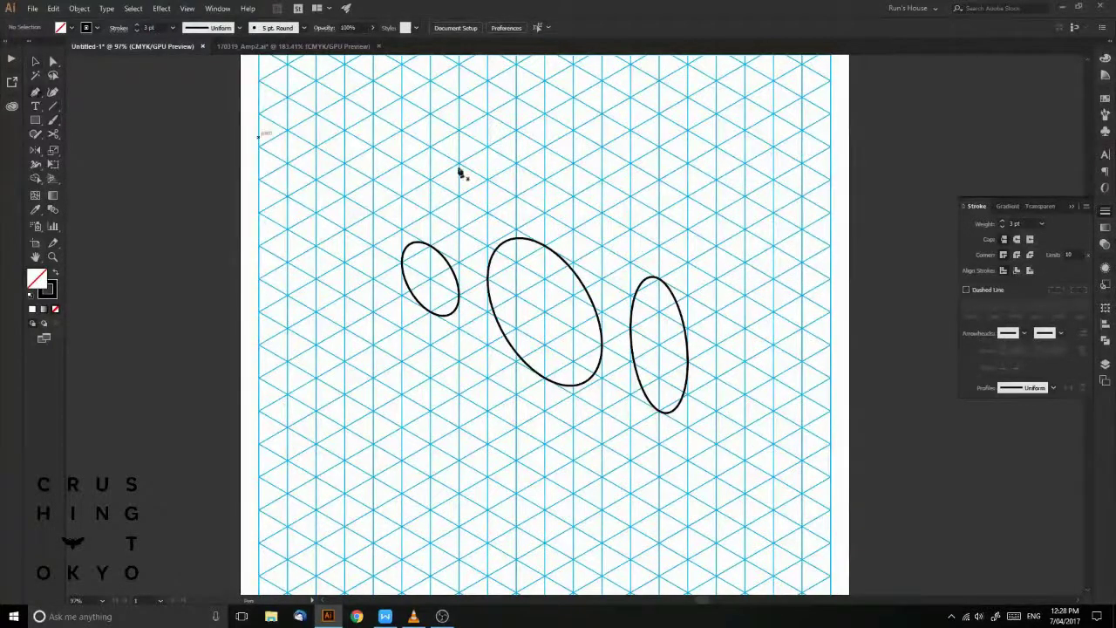
pyautogui.click(517, 198)
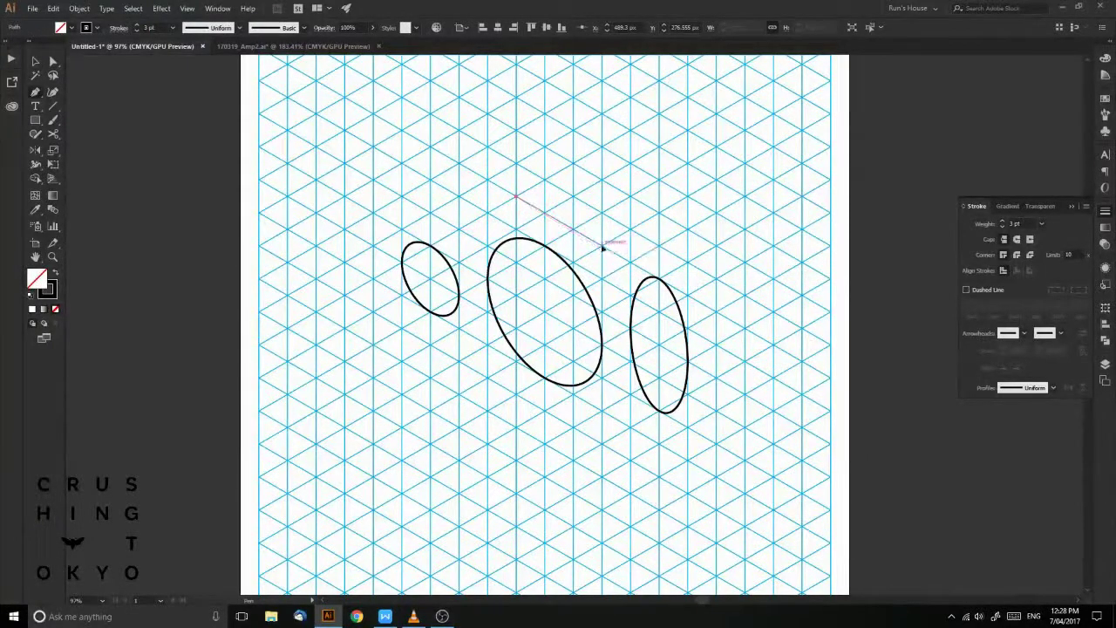
pyautogui.click(602, 247)
pyautogui.click(687, 197)
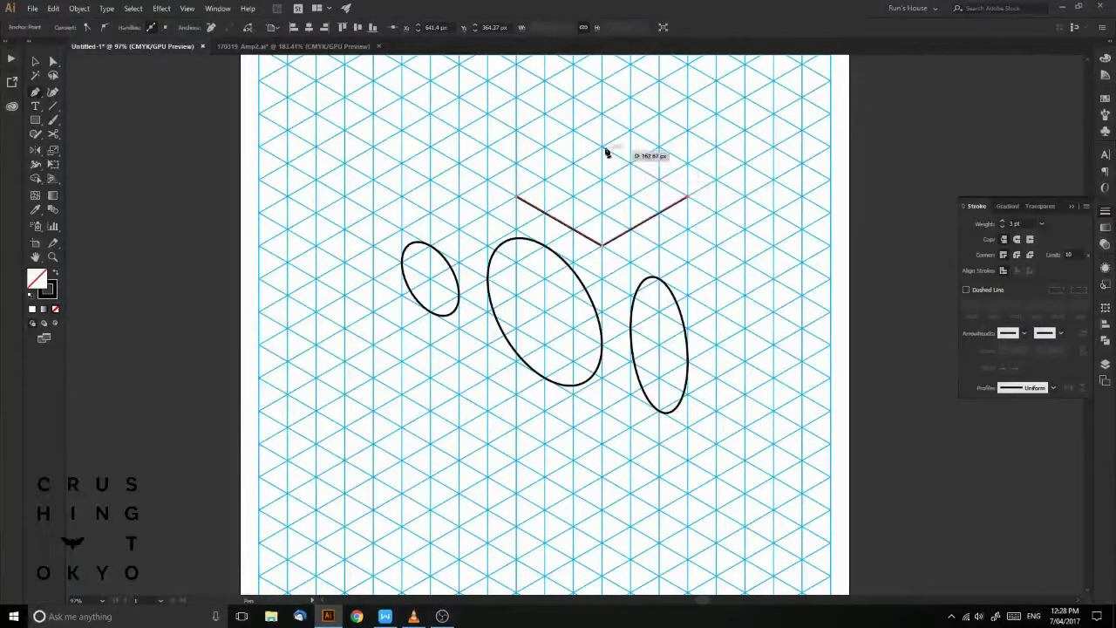
pyautogui.click(518, 196)
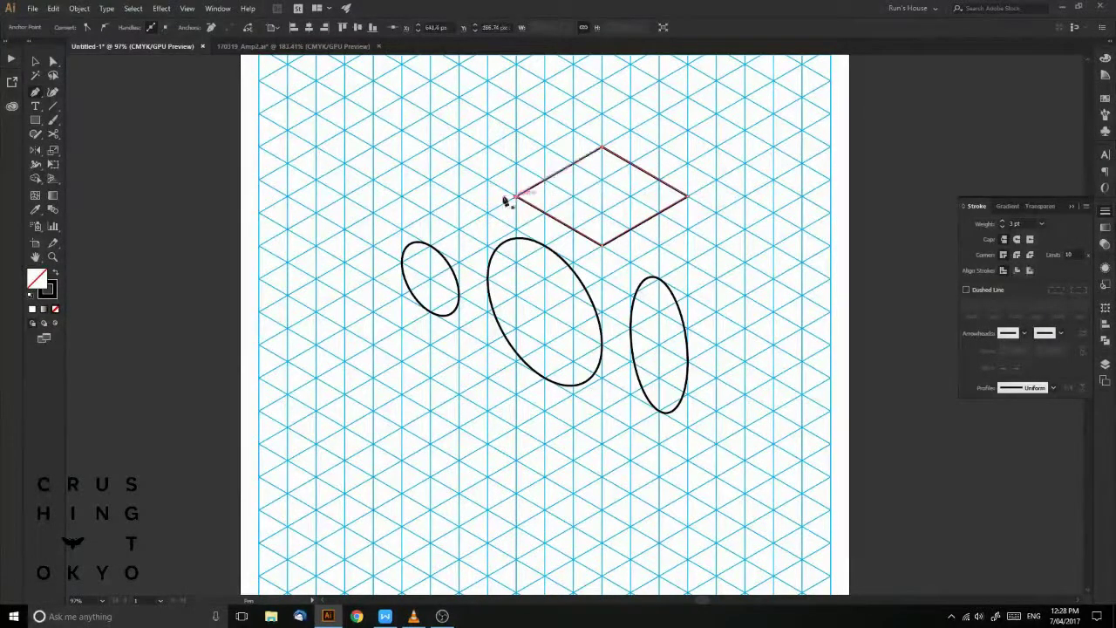
# - Round the flat rhombus into a horizontal isometric ellipse with 120 px Round Corners
pyautogui.click(162, 9)
pyautogui.click(178, 27)
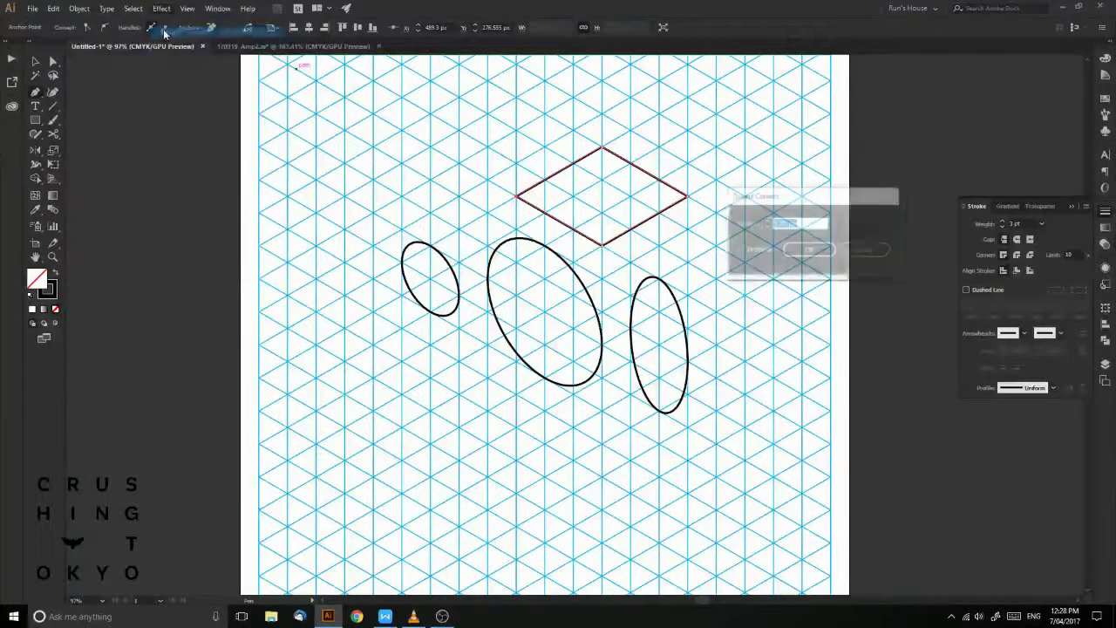
pyautogui.click(799, 251)
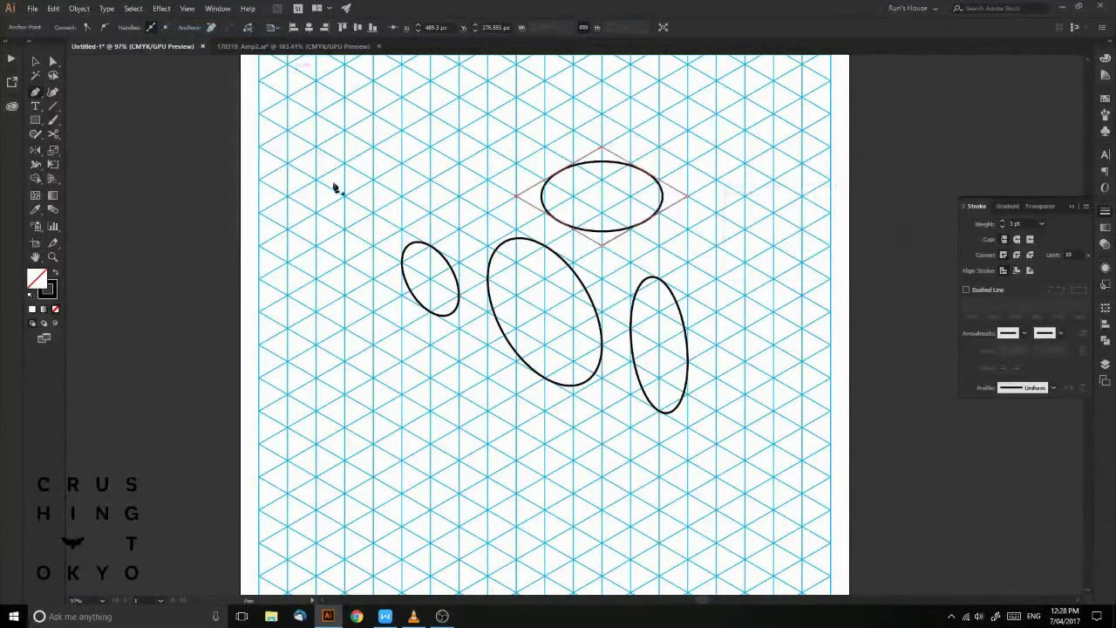
# - Pen a two-segment peaked path at upper left and round it into an arch
pyautogui.click(375, 180)
pyautogui.click(430, 148)
pyautogui.click(489, 181)
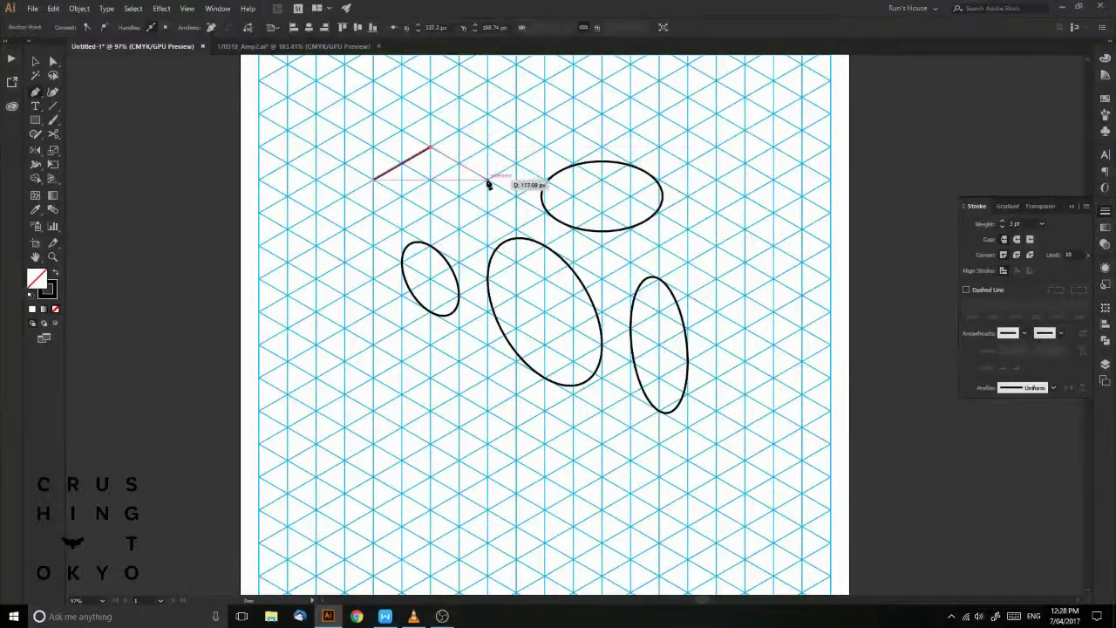
pyautogui.click(162, 8)
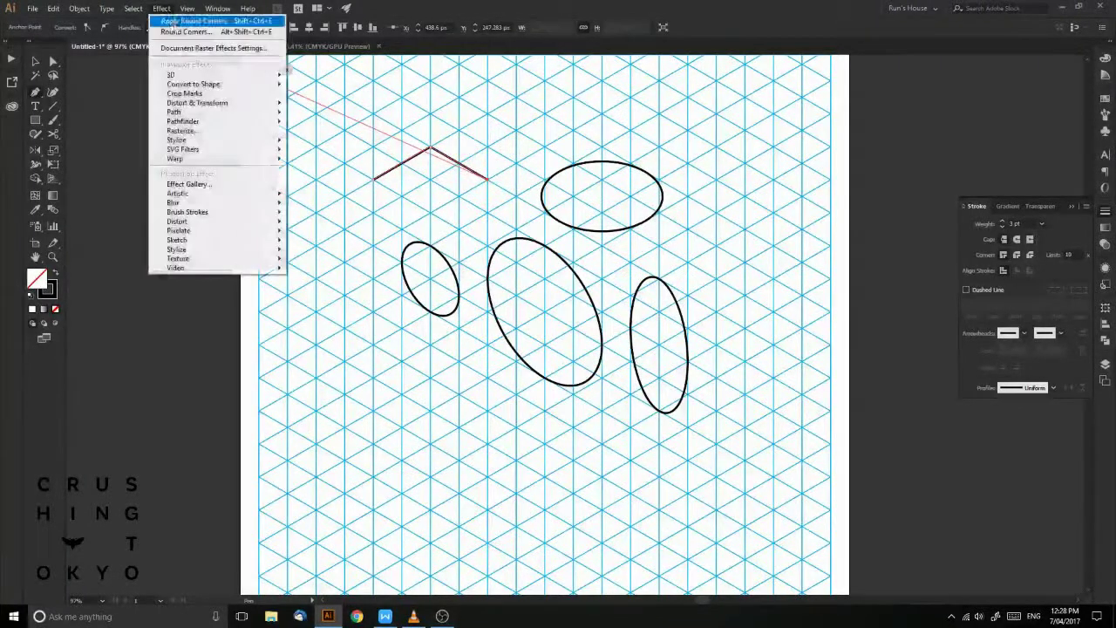
pyautogui.click(177, 31)
pyautogui.click(812, 250)
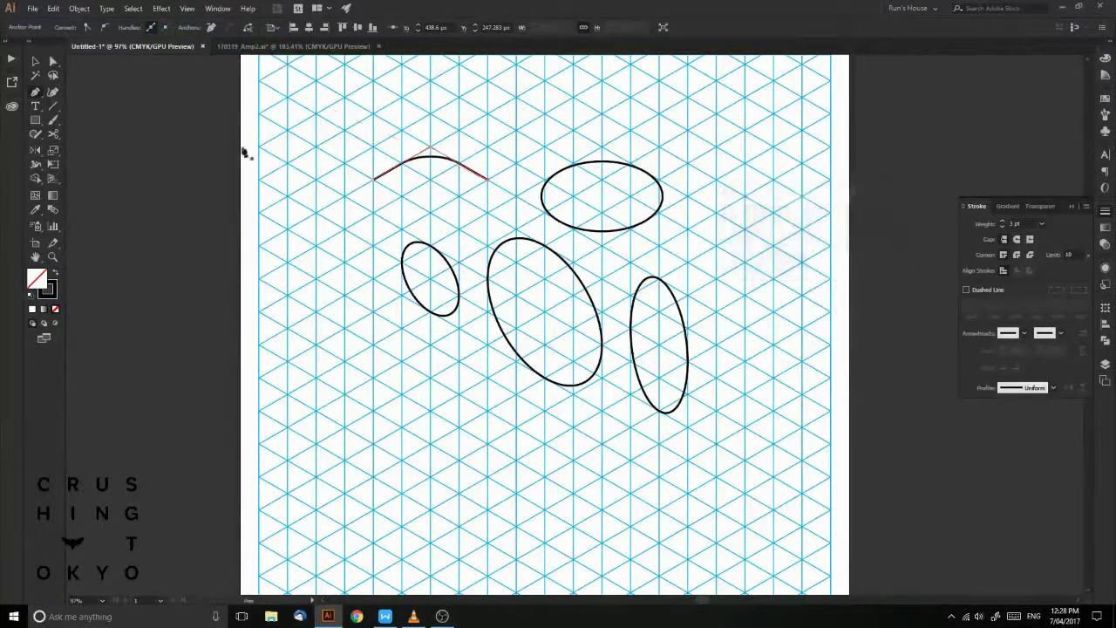
pyautogui.click(33, 62)
pyautogui.click(361, 117)
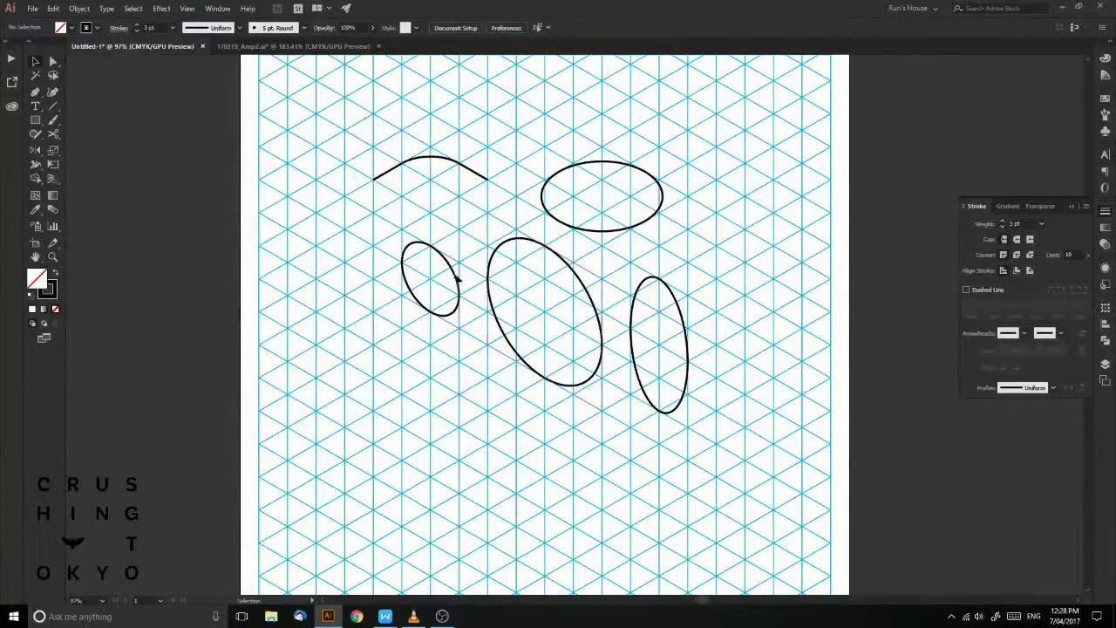
# - Make a mirrored copy of the small ellipse with the Reflect tool, left of the original
pyautogui.click(457, 277)
pyautogui.press('o')
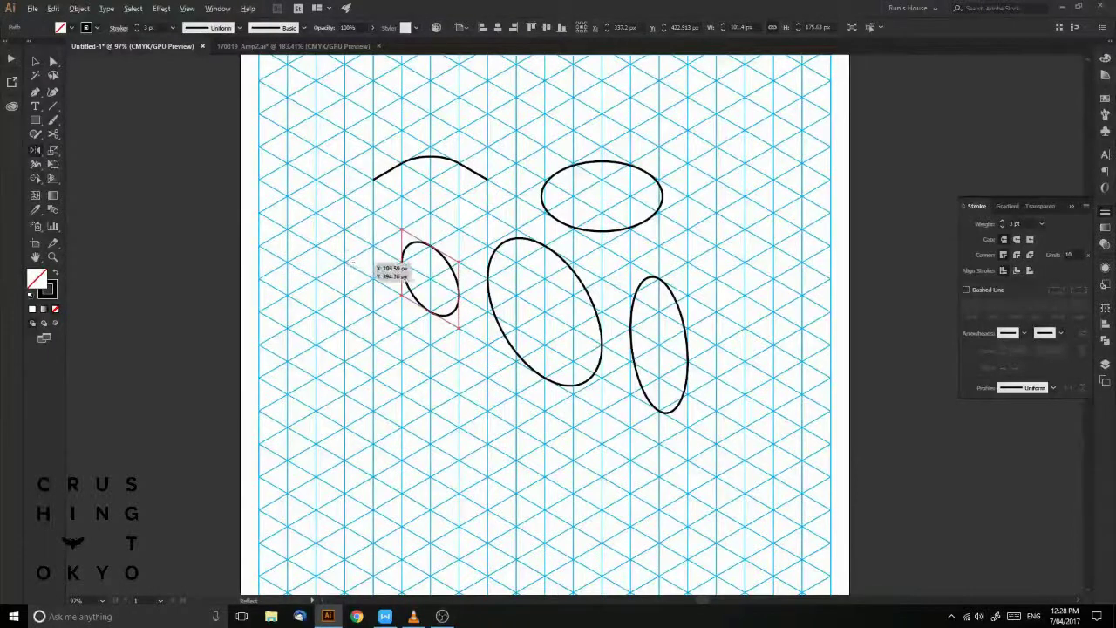
pyautogui.keyDown('alt'); pyautogui.click(348, 260); pyautogui.keyUp('alt')
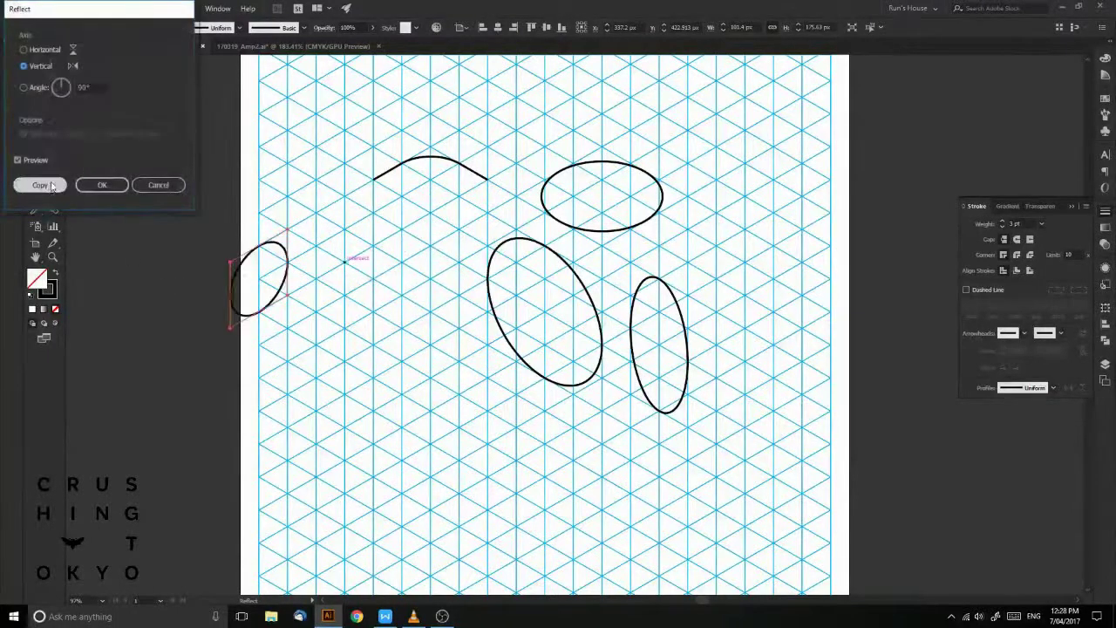
pyautogui.click(52, 185)
pyautogui.press('v')
pyautogui.click(262, 341)
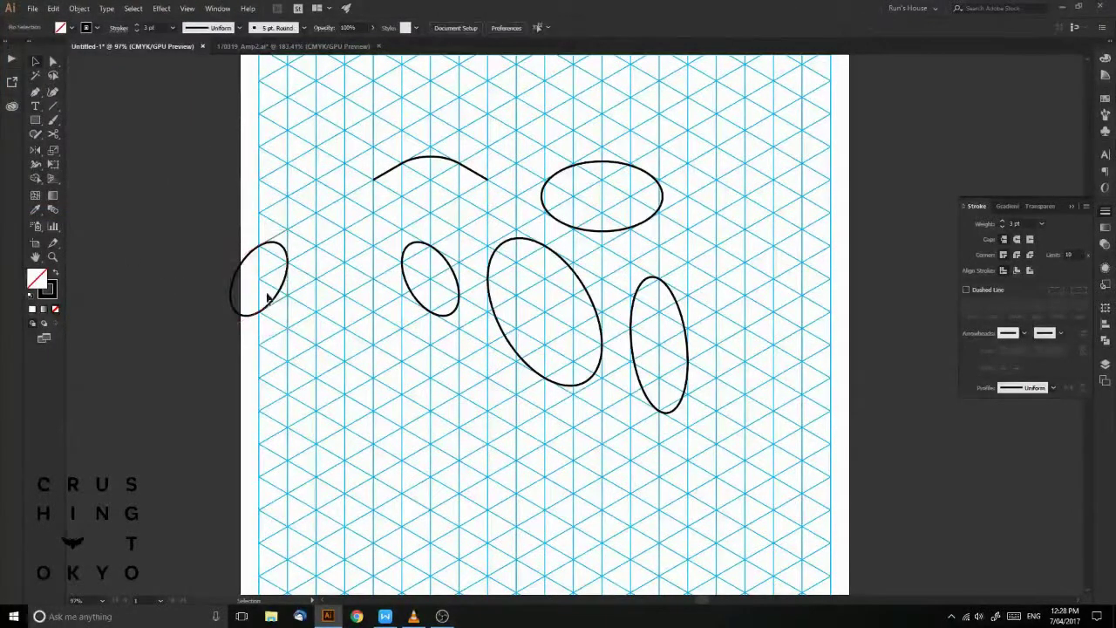
# - Zoom the amp illustration out to 66.67% and pan to show the whole amp
pyautogui.moveTo(274, 299); pyautogui.dragTo(386, 364)
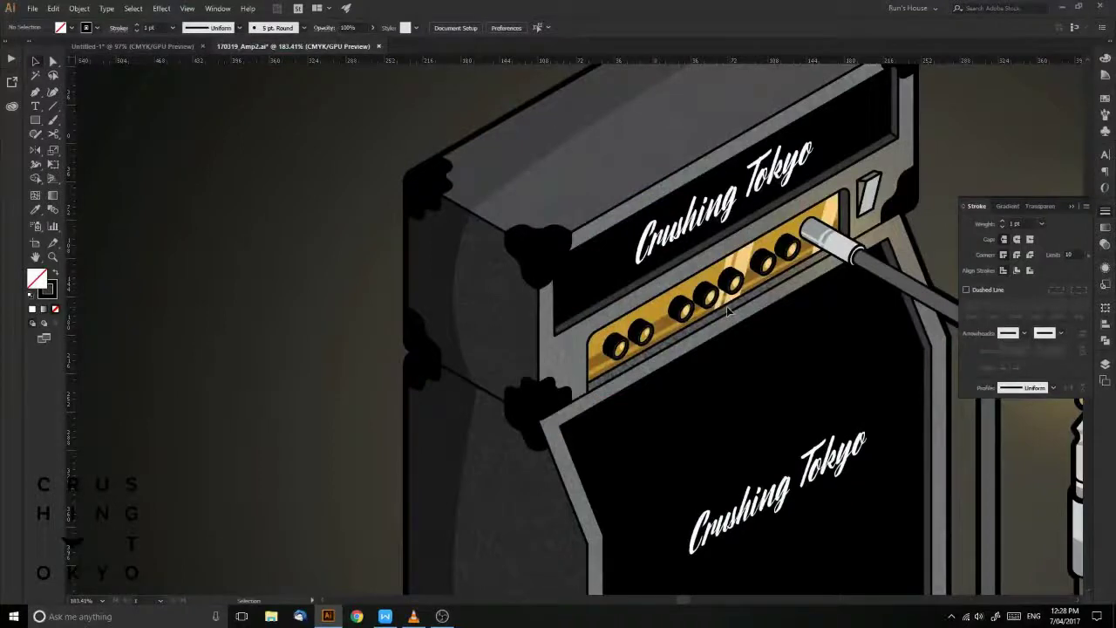
pyautogui.hotkey('ctrl', '-')
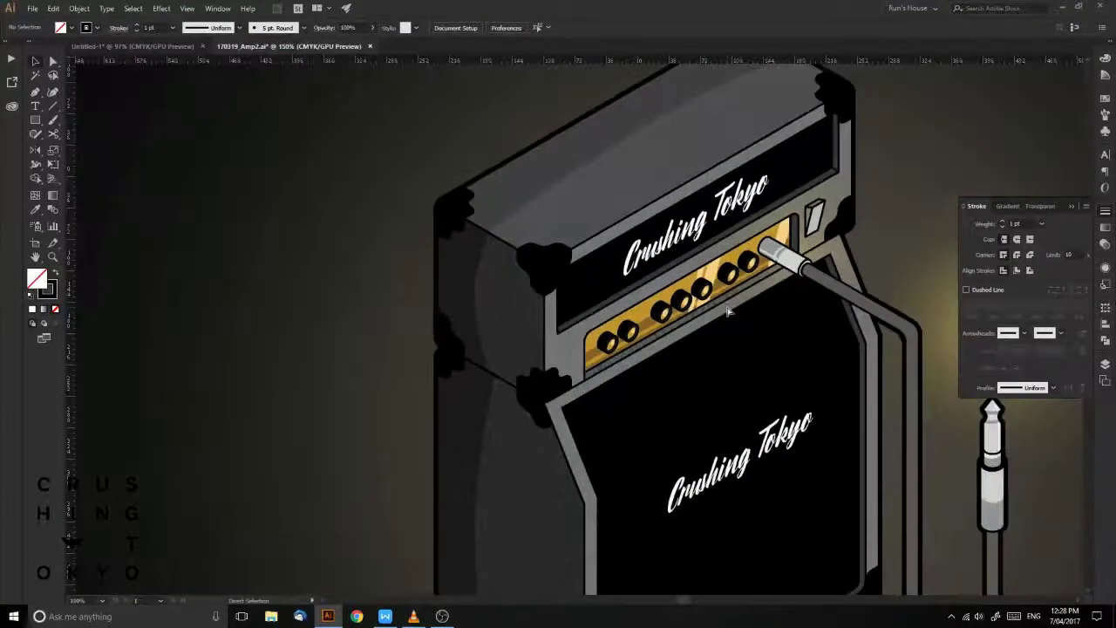
pyautogui.hotkey('ctrl', '-')
pyautogui.hotkey('ctrl', '-')
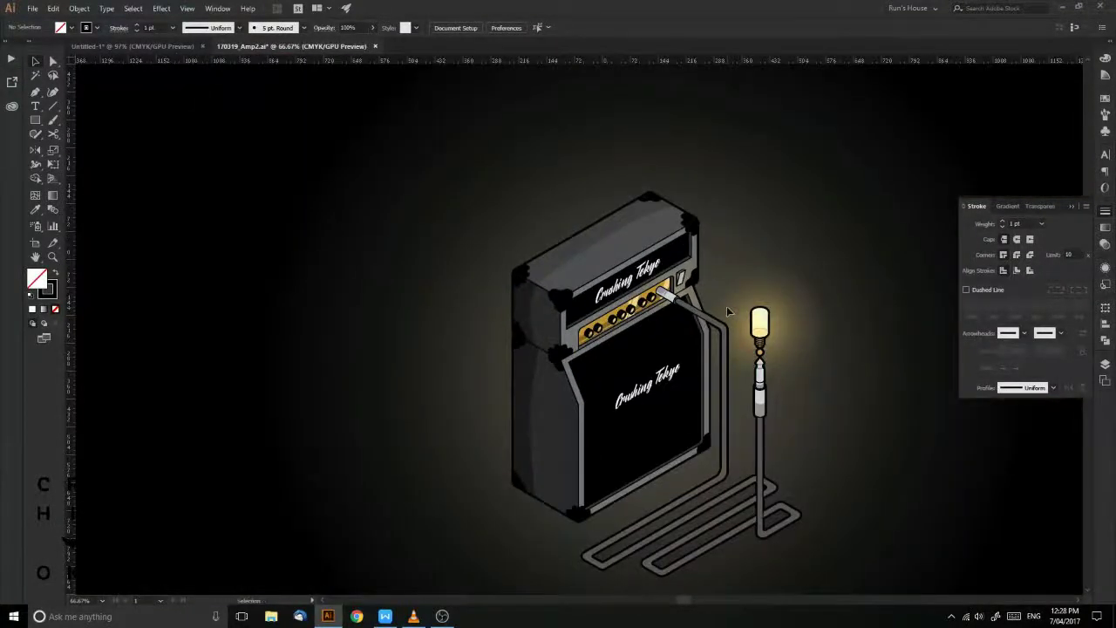
pyautogui.moveTo(737, 344); pyautogui.dragTo(629, 298)
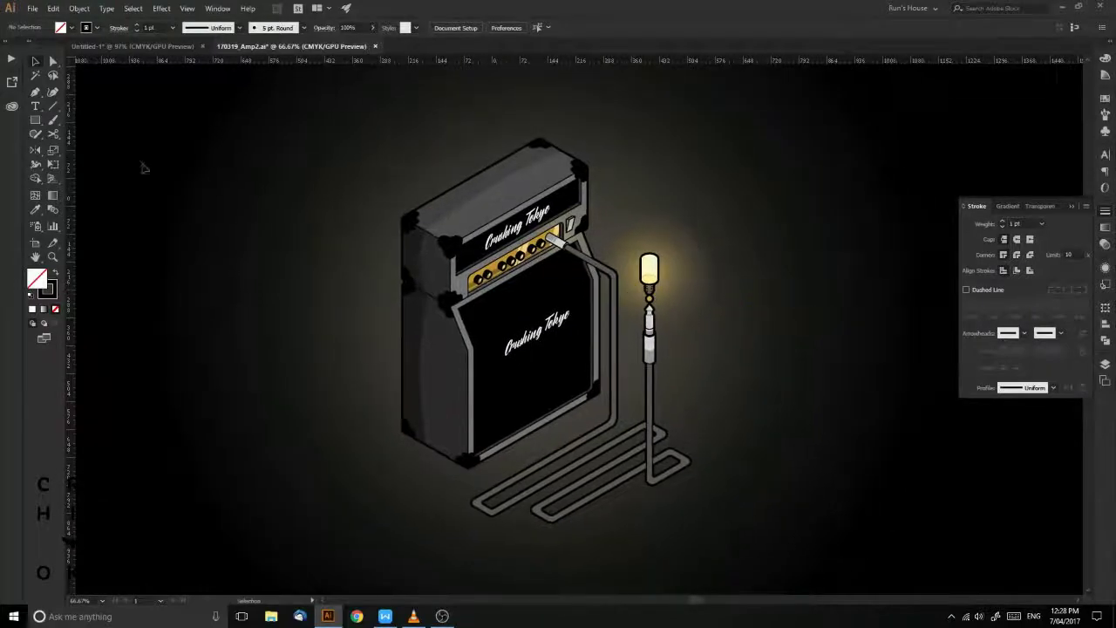